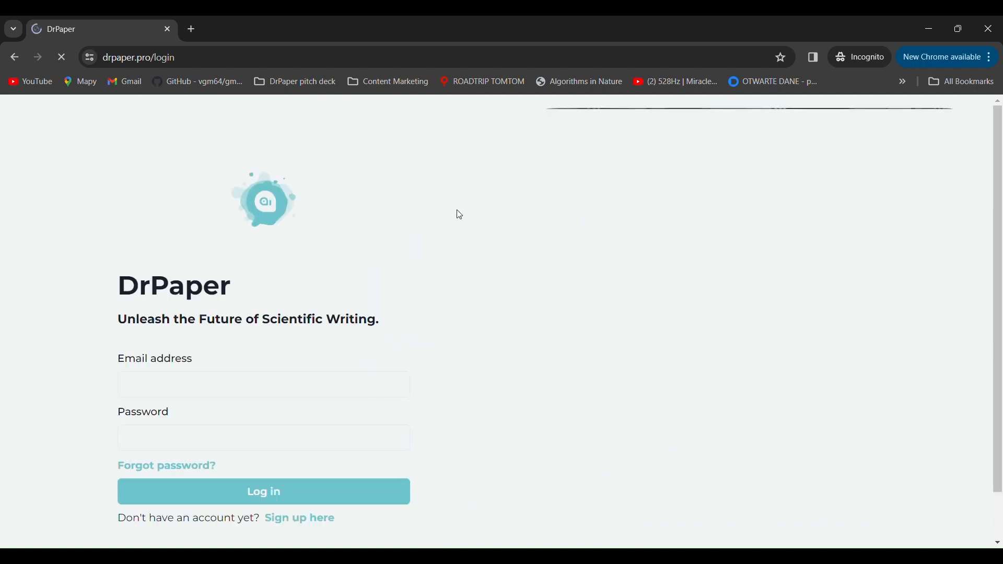
- Log in to the DrPaper account and start a new article
{"action": "scroll", "coordinate": [339, 251], "scroll_direction": "down", "scroll_amount": 1}
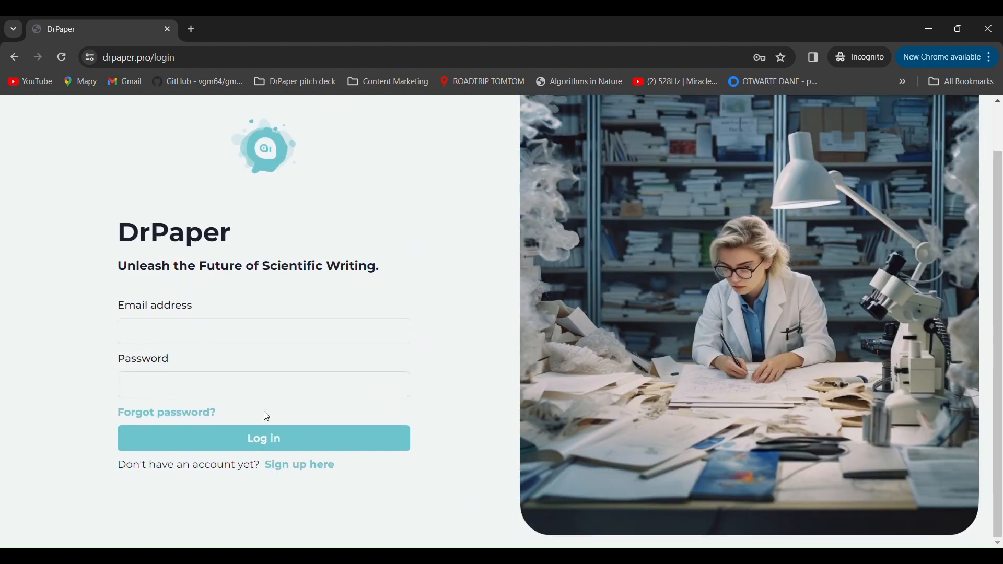
{"action": "left_click", "coordinate": [303, 447]}
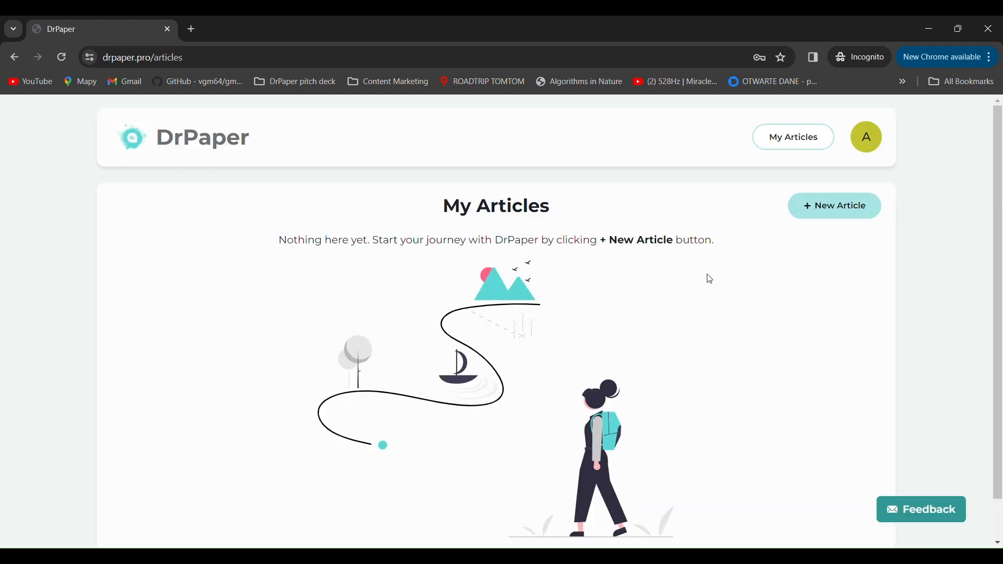
{"action": "left_click", "coordinate": [843, 212]}
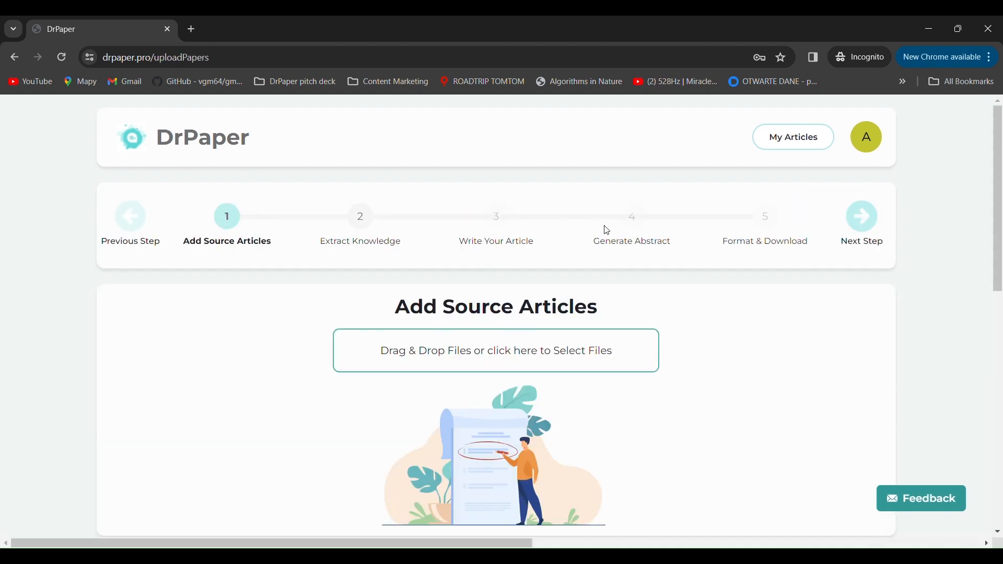
- Add the cannabinoid and endocannabinoid PDF papers as source articles and submit all of them for upload
{"action": "scroll", "coordinate": [448, 288], "scroll_direction": "down", "scroll_amount": 2}
{"action": "scroll", "coordinate": [468, 285], "scroll_direction": "up", "scroll_amount": 2}
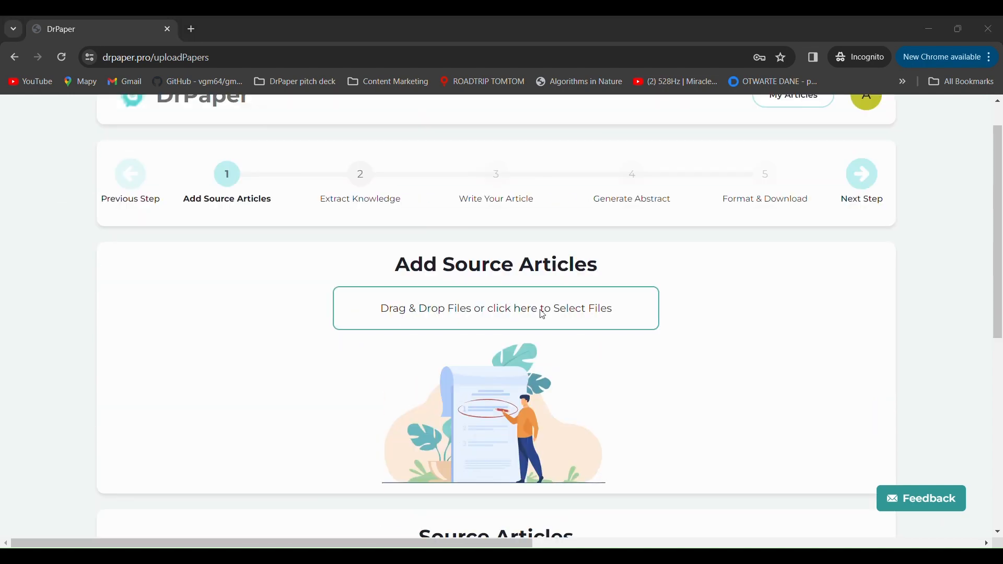
{"action": "left_click", "coordinate": [542, 313]}
{"action": "scroll", "coordinate": [730, 304], "scroll_direction": "down", "scroll_amount": 10}
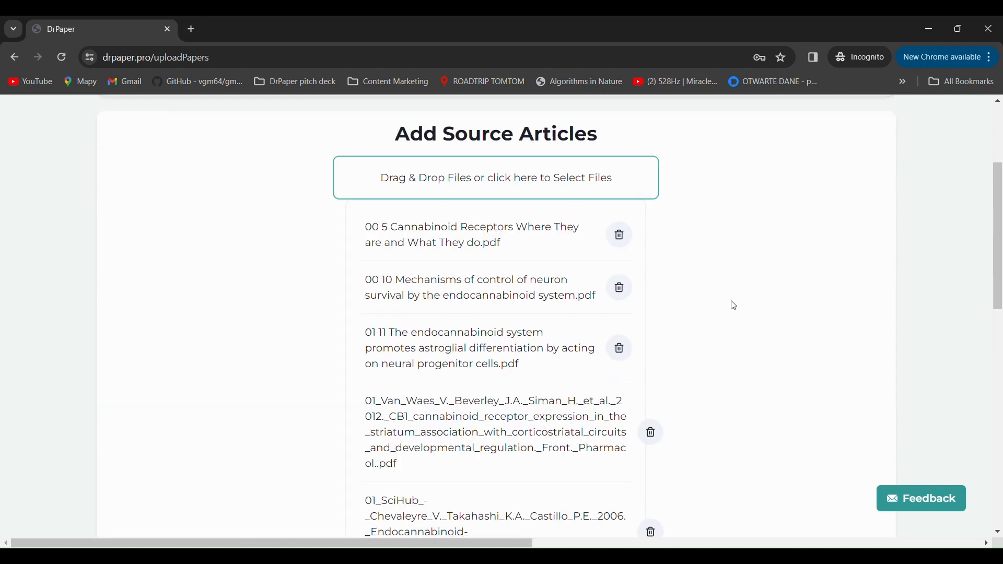
{"action": "left_click", "coordinate": [570, 341]}
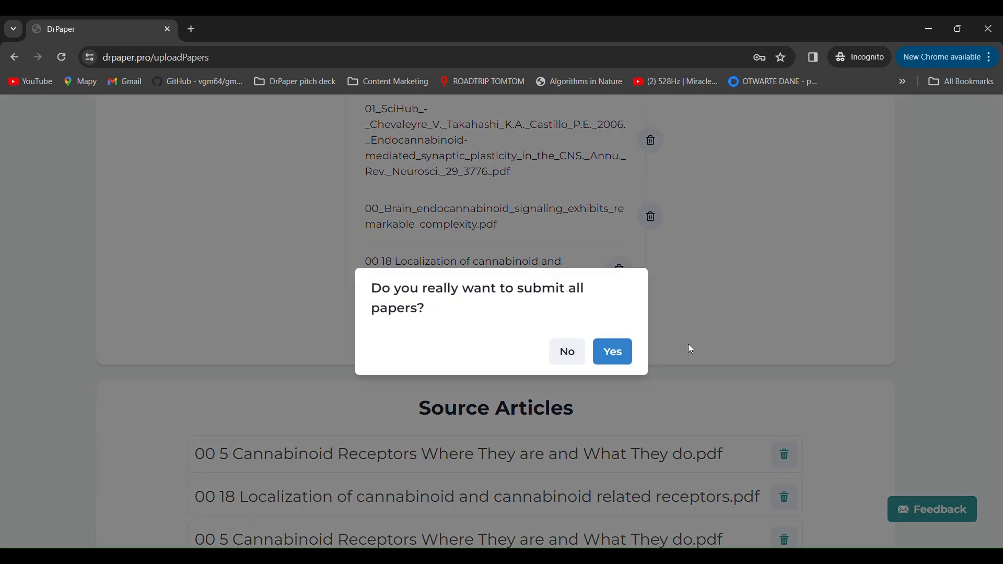
{"action": "left_click", "coordinate": [614, 352]}
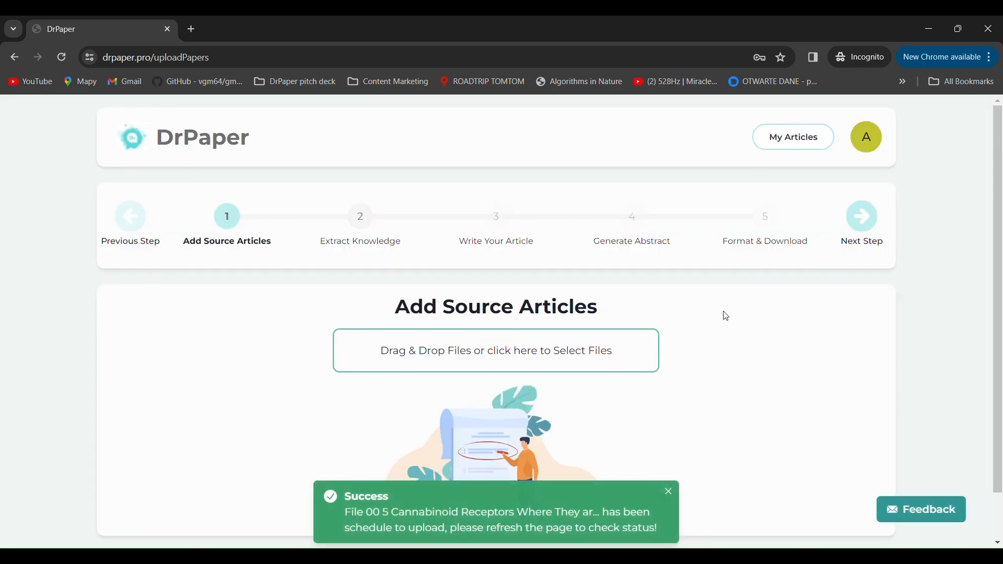
- Check the upload status in the source articles list, refreshing the page to update it
{"action": "scroll", "coordinate": [738, 311], "scroll_direction": "down", "scroll_amount": 1}
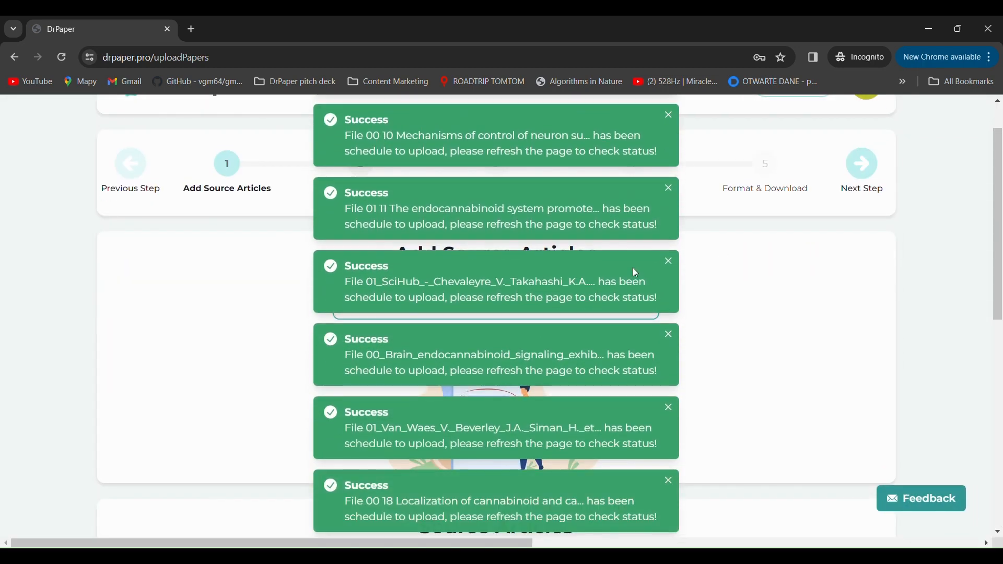
{"action": "scroll", "coordinate": [790, 361], "scroll_direction": "down", "scroll_amount": 10}
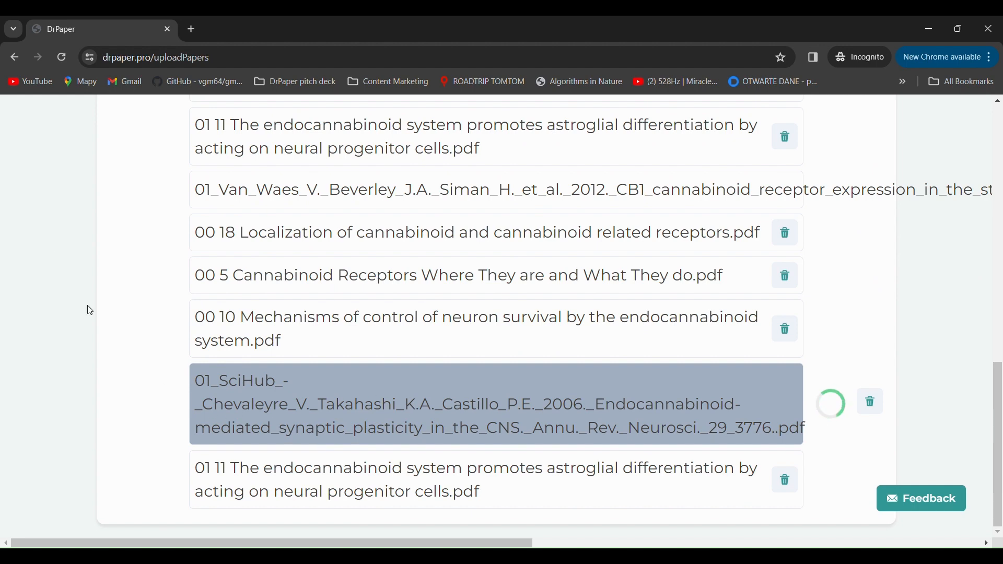
{"action": "left_click", "coordinate": [62, 57]}
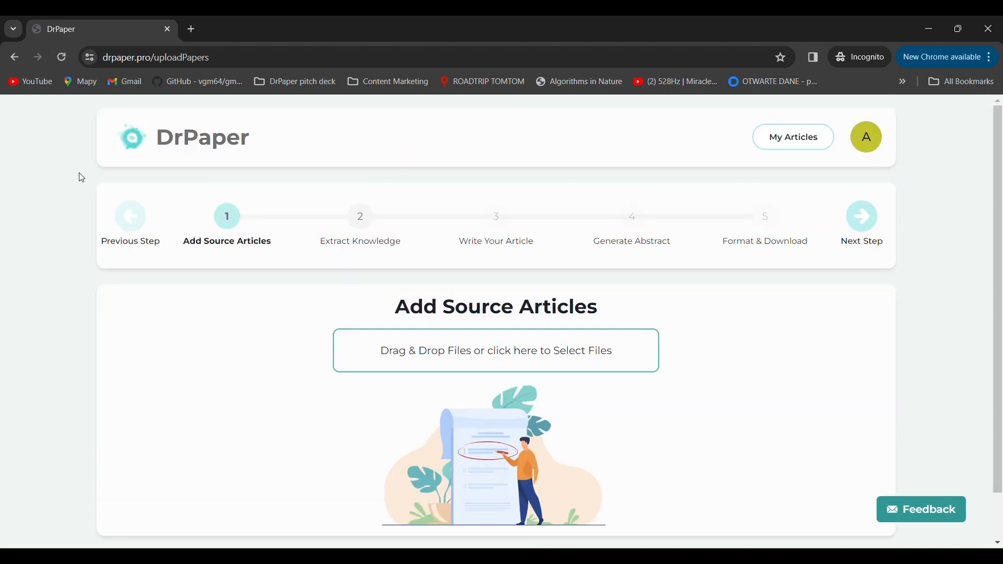
{"action": "scroll", "coordinate": [653, 323], "scroll_direction": "down", "scroll_amount": 5}
{"action": "scroll", "coordinate": [671, 329], "scroll_direction": "up", "scroll_amount": 5}
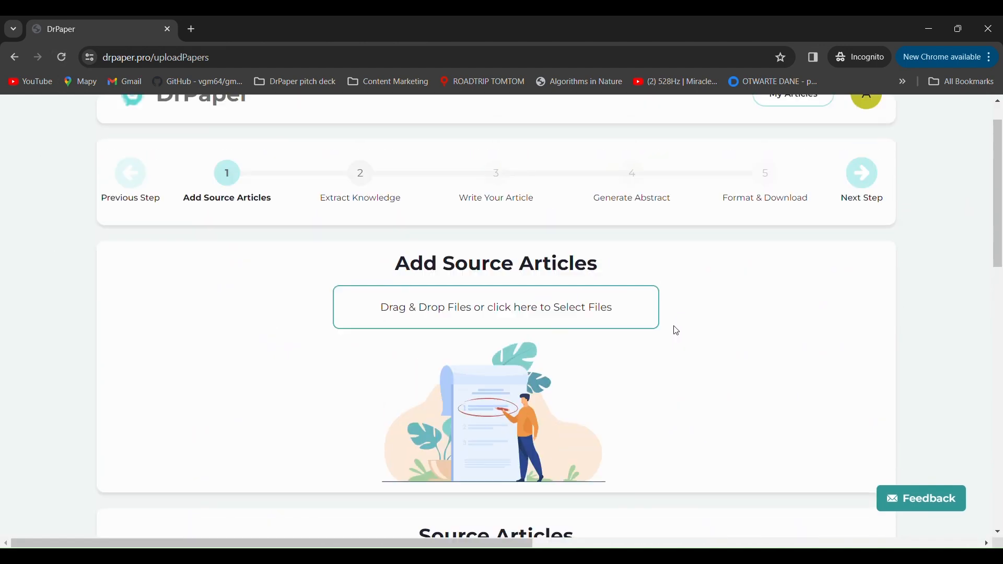
- Go to the Extract Knowledge stage and select the first five listed PDFs as source articles
{"action": "left_click", "coordinate": [368, 218]}
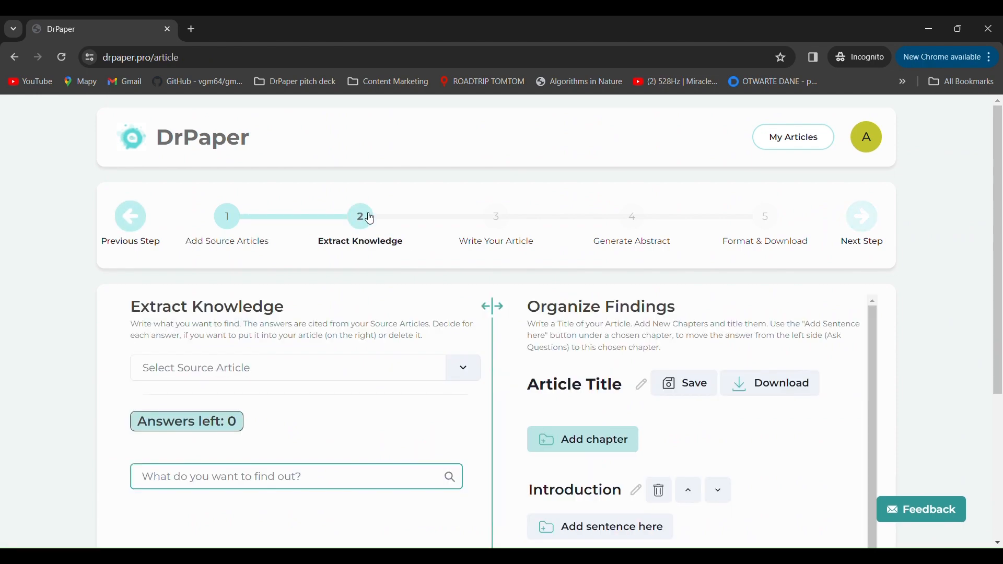
{"action": "scroll", "coordinate": [376, 224], "scroll_direction": "down", "scroll_amount": 2}
{"action": "left_click", "coordinate": [463, 280]}
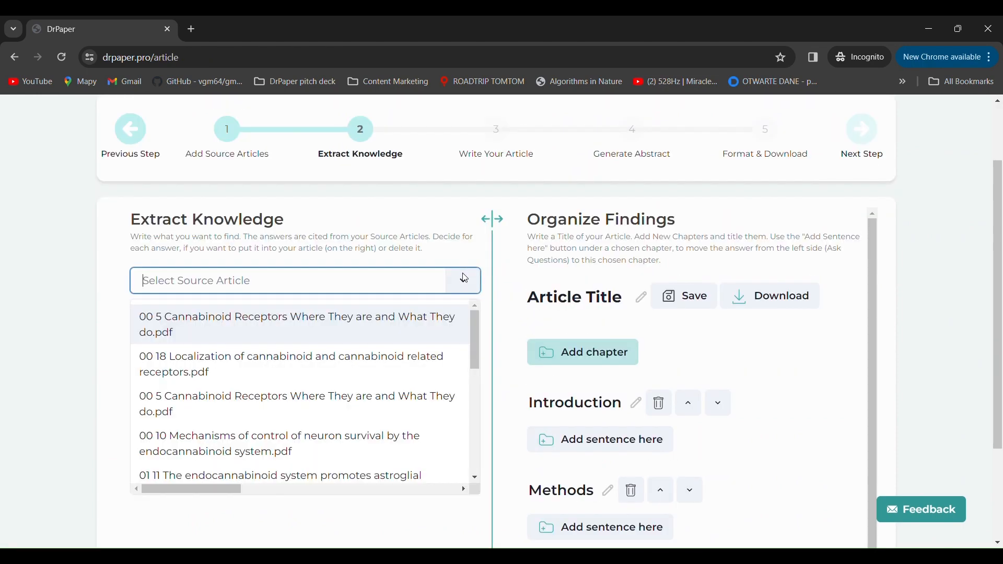
{"action": "left_click", "coordinate": [316, 324]}
{"action": "left_click", "coordinate": [240, 340]}
{"action": "left_click", "coordinate": [238, 366]}
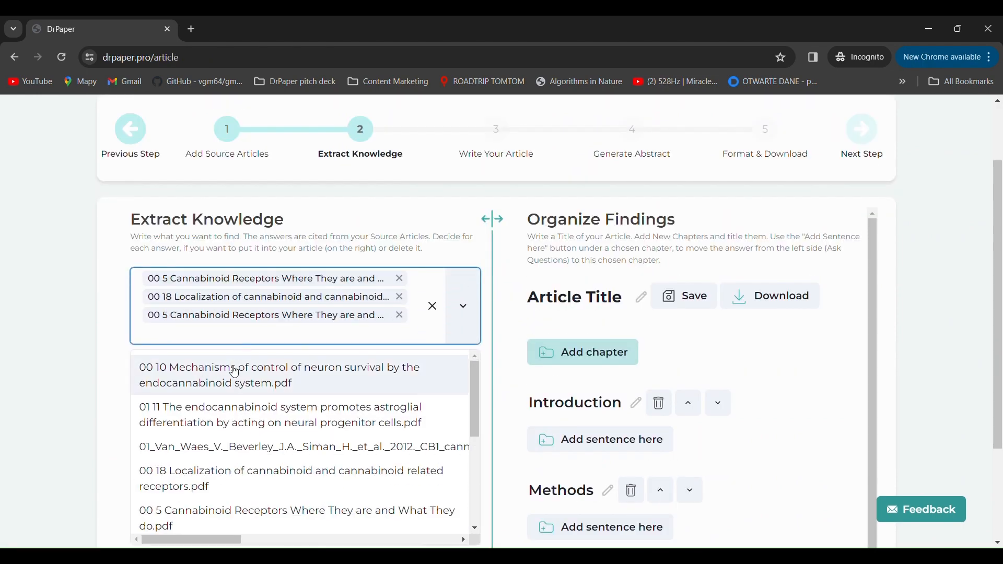
{"action": "left_click", "coordinate": [234, 373]}
{"action": "left_click", "coordinate": [231, 376]}
{"action": "left_click", "coordinate": [87, 368]}
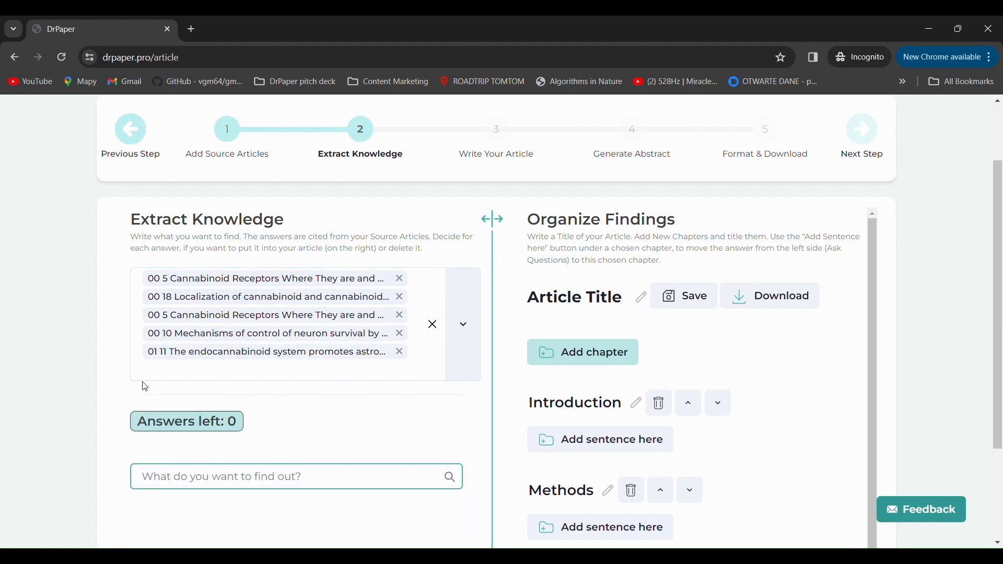
- Ask the selected source articles "where is cb1 receptor located in the brain?"
{"action": "left_click", "coordinate": [339, 487]}
{"action": "scroll", "coordinate": [339, 478], "scroll_direction": "down", "scroll_amount": 3}
{"action": "type", "text": "where is cb1 receptor located in the bra"}
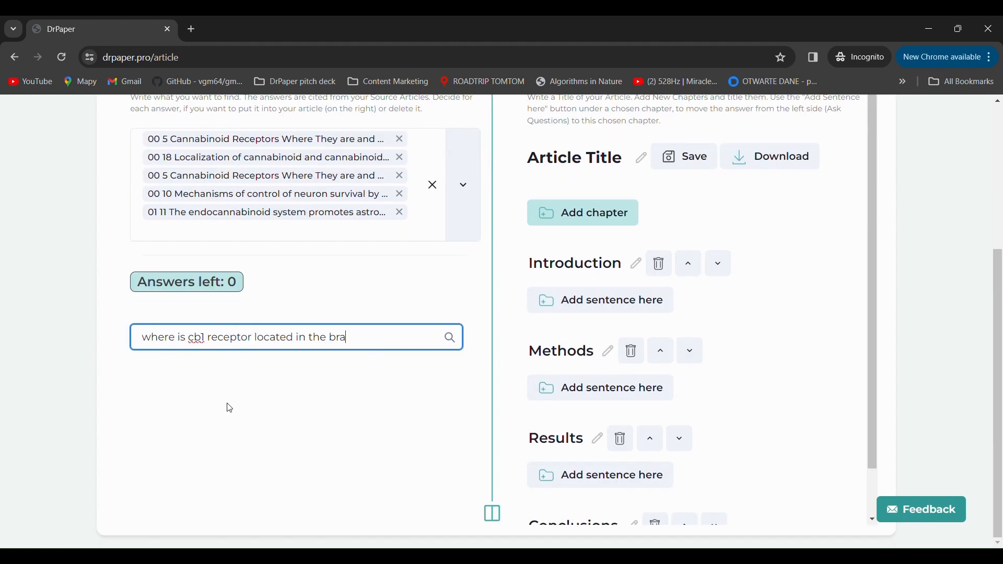
{"action": "type", "text": "in"}
{"action": "key", "text": "Return"}
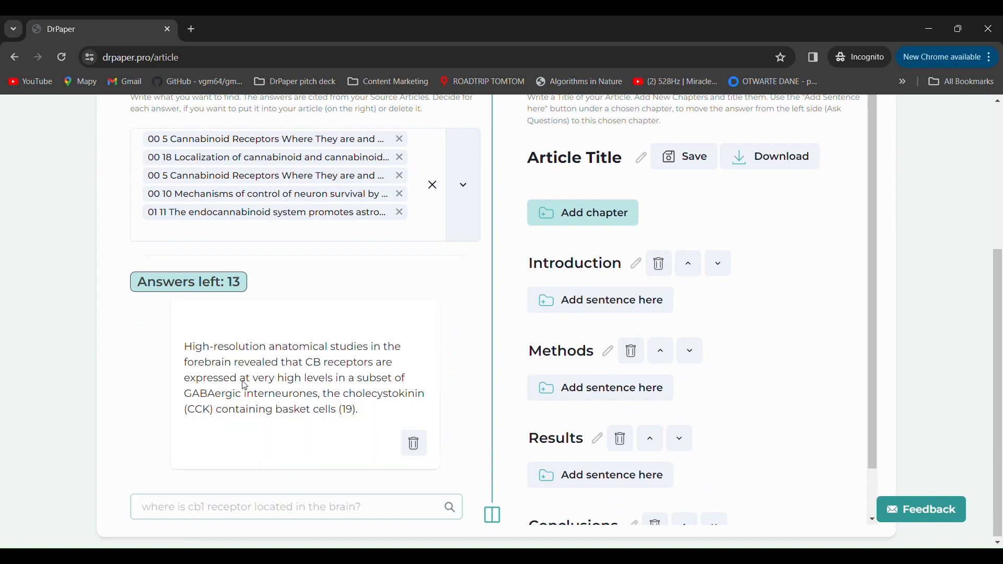
- Add the first extracted answer, about high-resolution anatomical studies in the forebrain, to the Introduction chapter
{"action": "left_click_drag", "start_coordinate": [173, 289], "coordinate": [285, 292]}
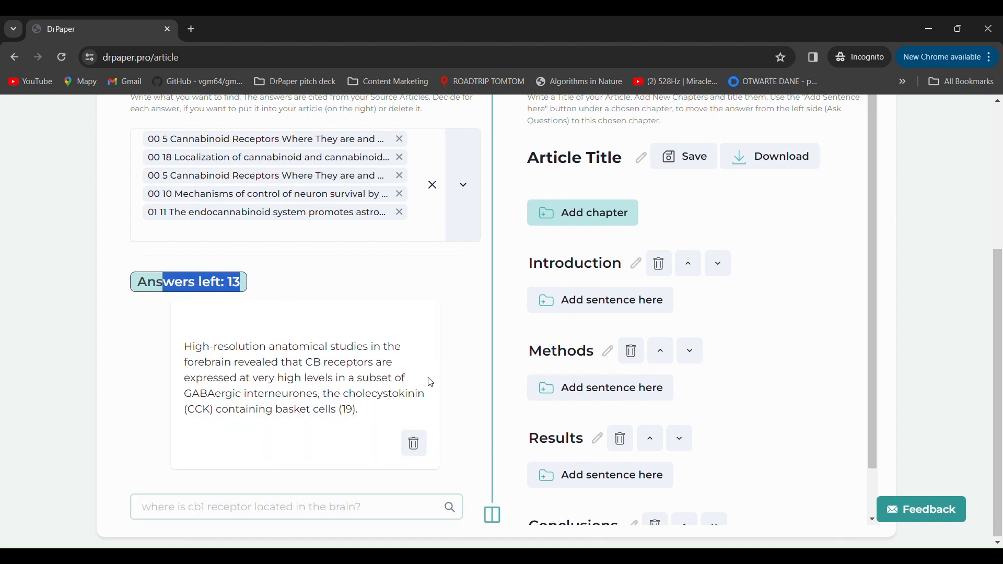
{"action": "left_click", "coordinate": [598, 301]}
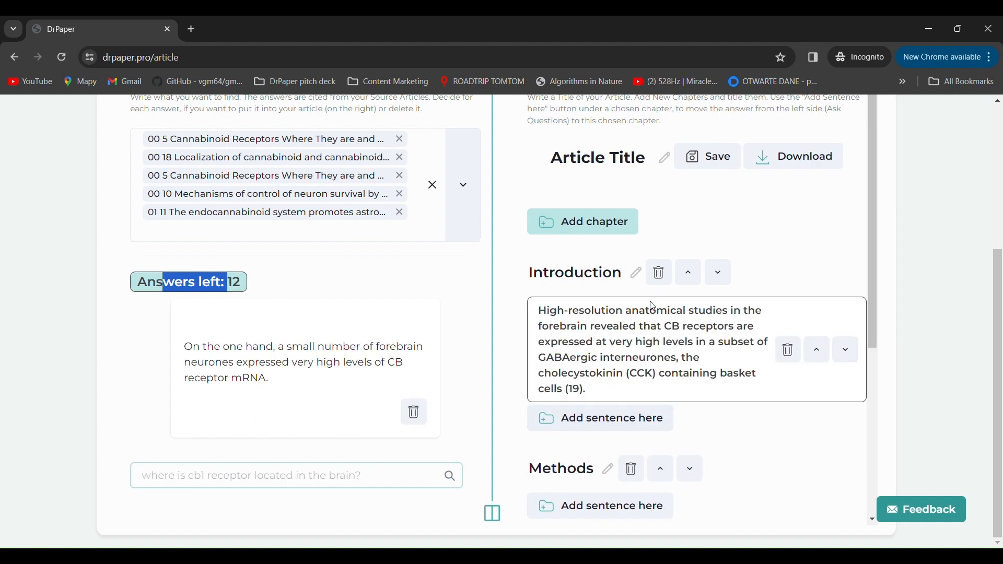
{"action": "left_click", "coordinate": [308, 293]}
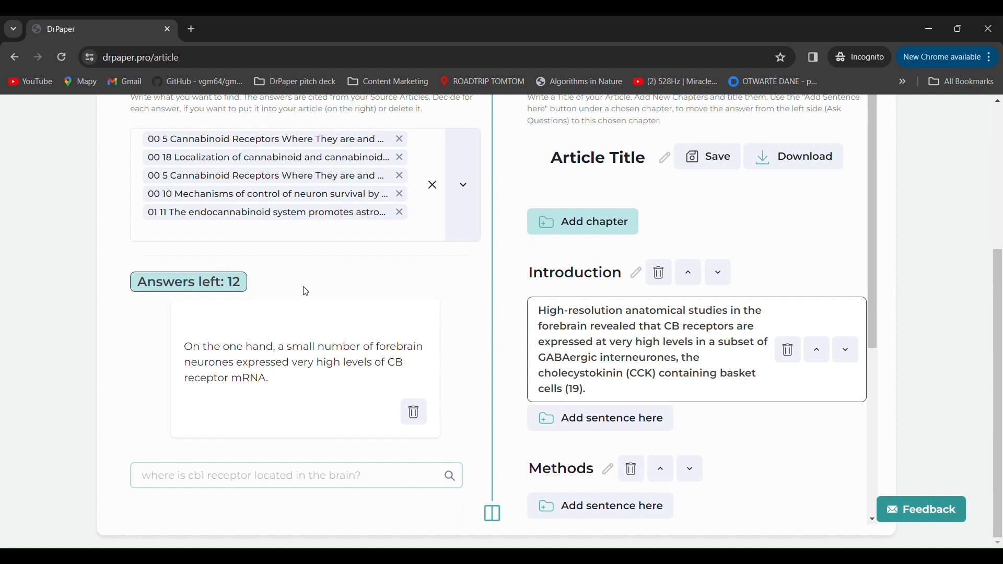
- Set the article title to "Review"
{"action": "scroll", "coordinate": [750, 404], "scroll_direction": "up", "scroll_amount": 3}
{"action": "left_click", "coordinate": [580, 334]}
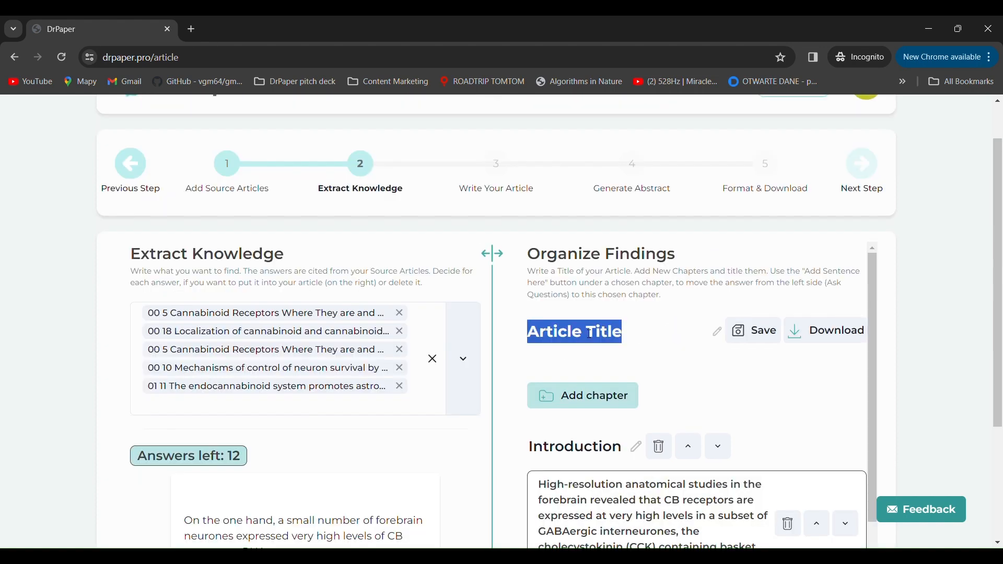
{"action": "type", "text": "R"}
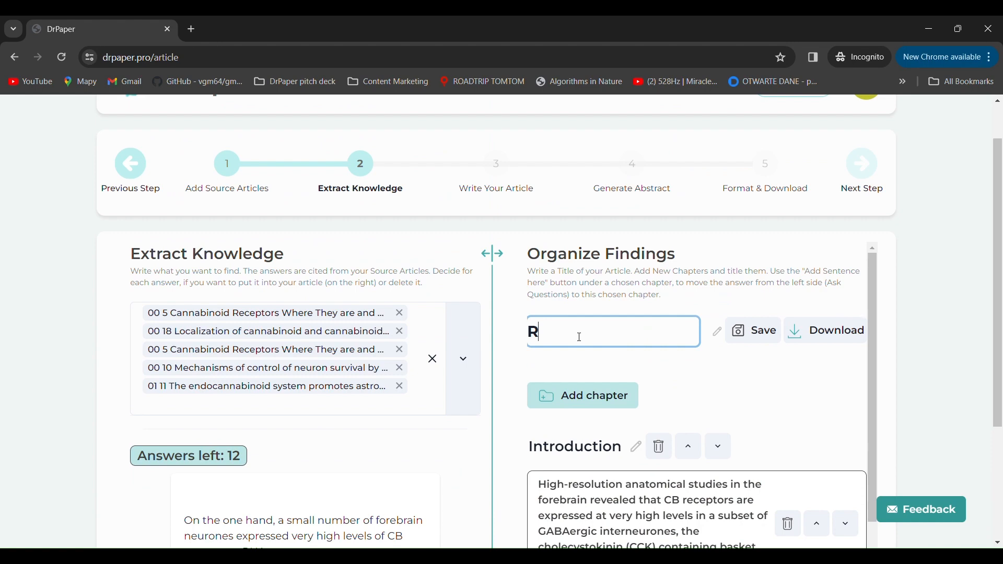
{"action": "type", "text": "eview"}
{"action": "left_click", "coordinate": [819, 425]}
- Add a new chapter after the Introduction and title it "Functions of CB1R"
{"action": "scroll", "coordinate": [835, 420], "scroll_direction": "down", "scroll_amount": 5}
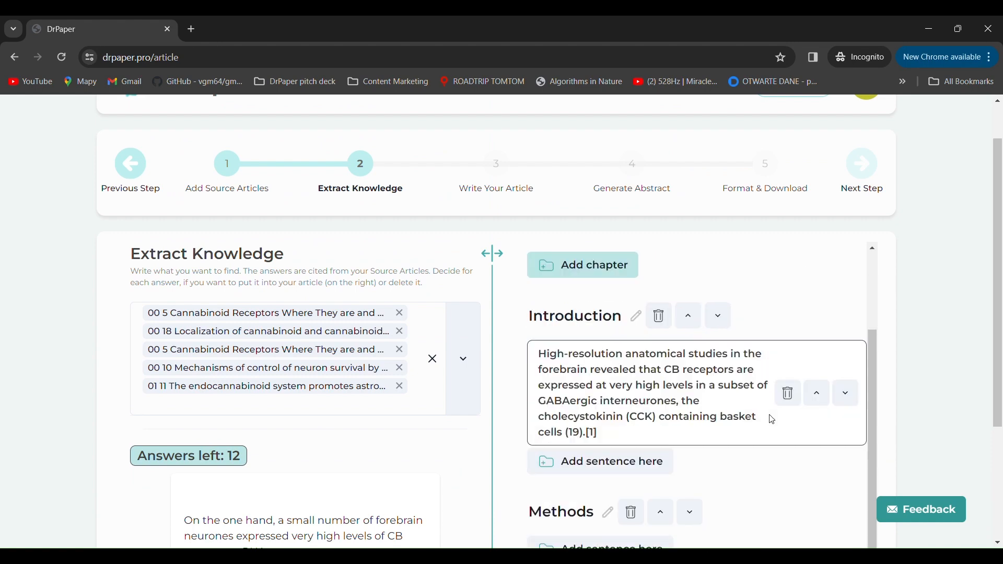
{"action": "scroll", "coordinate": [736, 413], "scroll_direction": "up", "scroll_amount": 5}
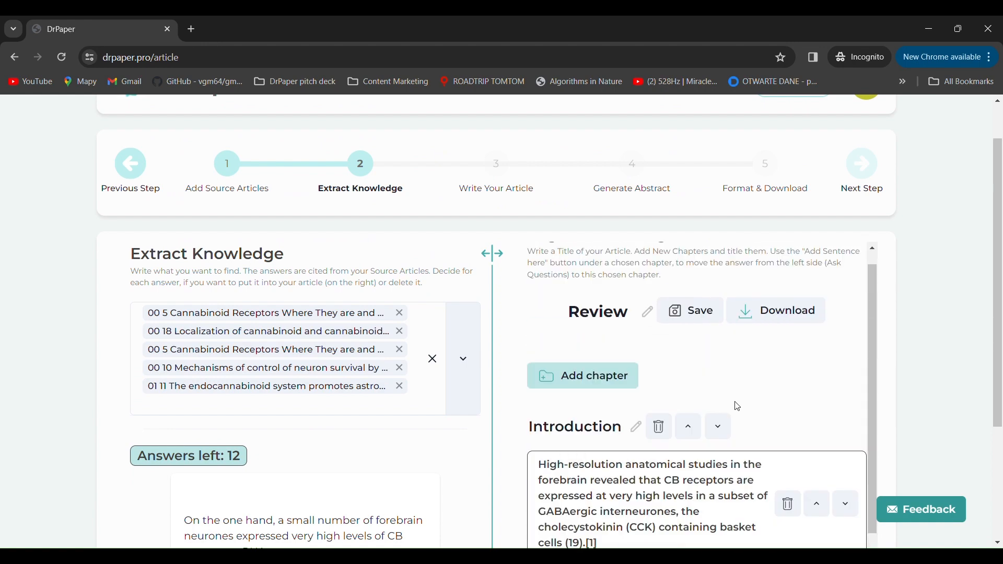
{"action": "scroll", "coordinate": [679, 397], "scroll_direction": "down", "scroll_amount": 2}
{"action": "scroll", "coordinate": [692, 398], "scroll_direction": "down", "scroll_amount": 2}
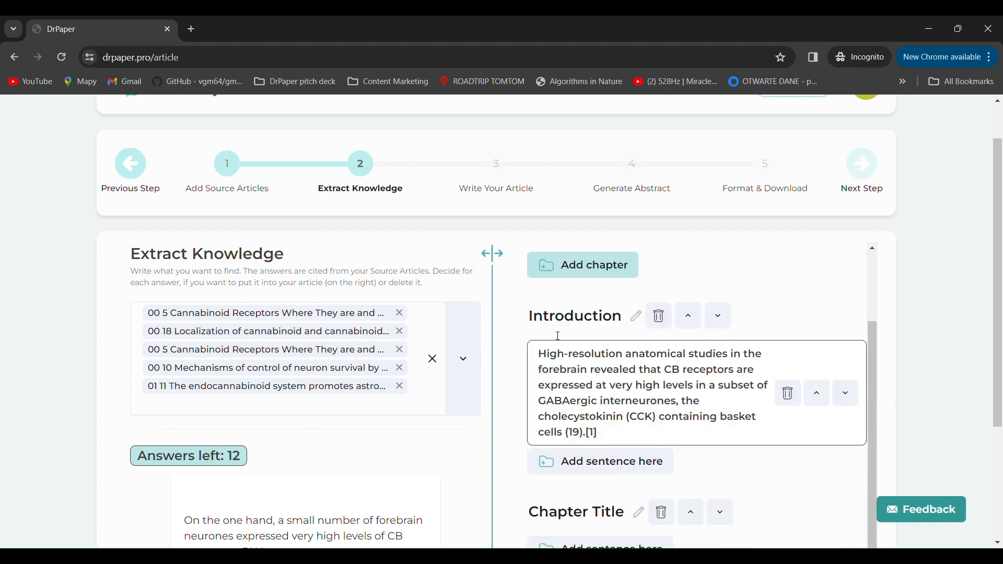
{"action": "left_click", "coordinate": [571, 479]}
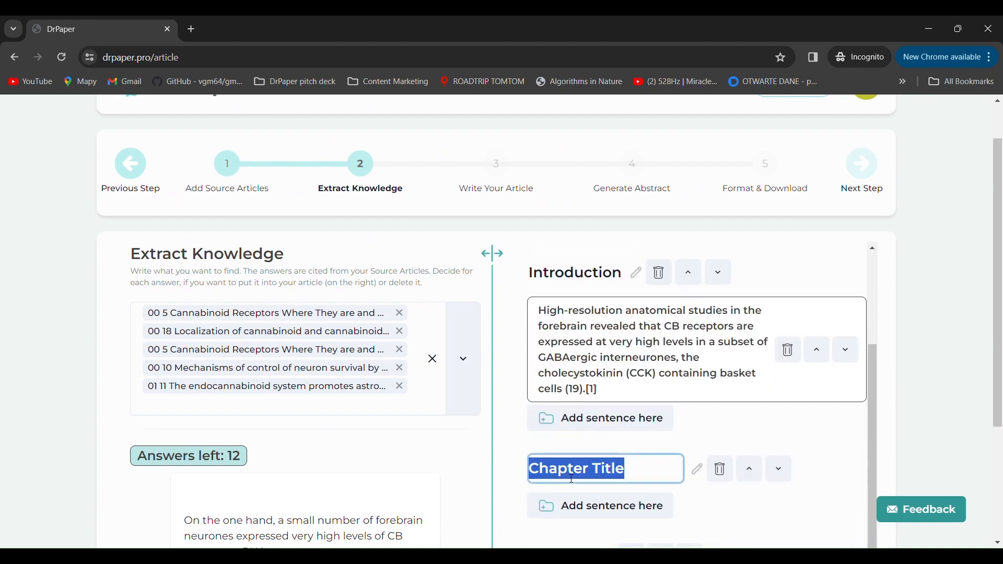
{"action": "type", "text": "Functions of CB1R"}
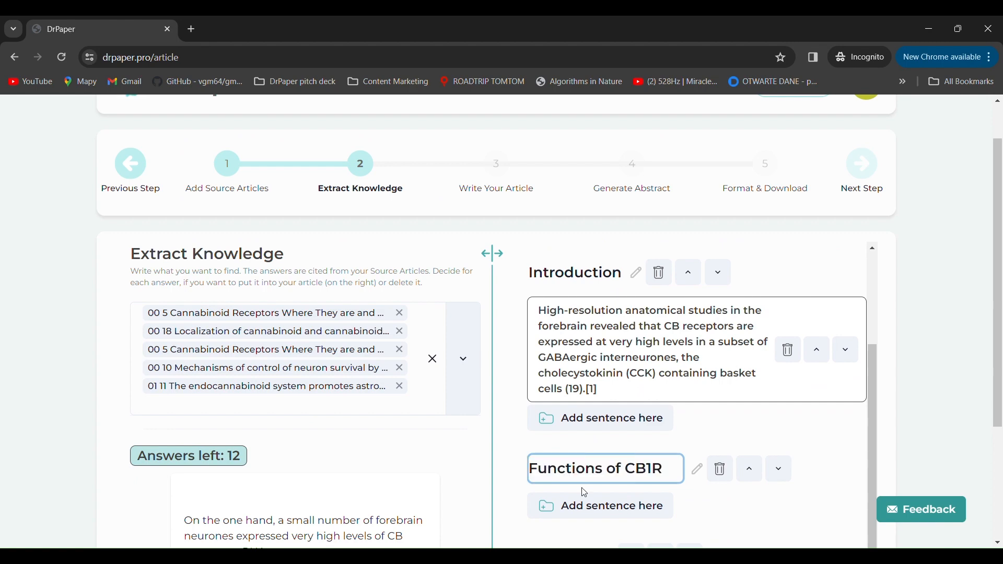
{"action": "left_click", "coordinate": [787, 442]}
- Add another chapter after the Introduction and title it "Ligands og CB1R"
{"action": "scroll", "coordinate": [807, 430], "scroll_direction": "up", "scroll_amount": 3}
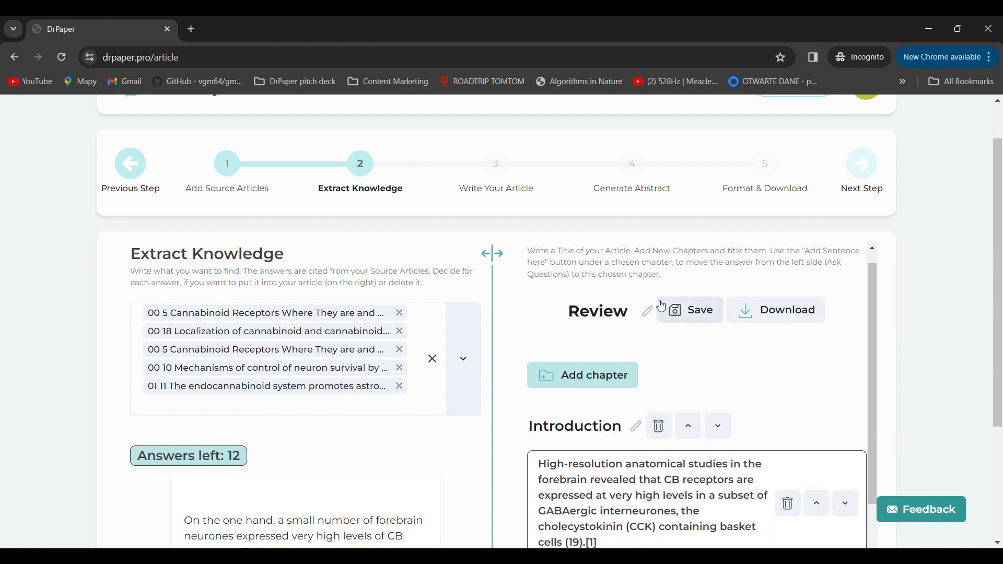
{"action": "left_click", "coordinate": [584, 374]}
{"action": "scroll", "coordinate": [652, 367], "scroll_direction": "down", "scroll_amount": 7}
{"action": "scroll", "coordinate": [646, 367], "scroll_direction": "up", "scroll_amount": 1}
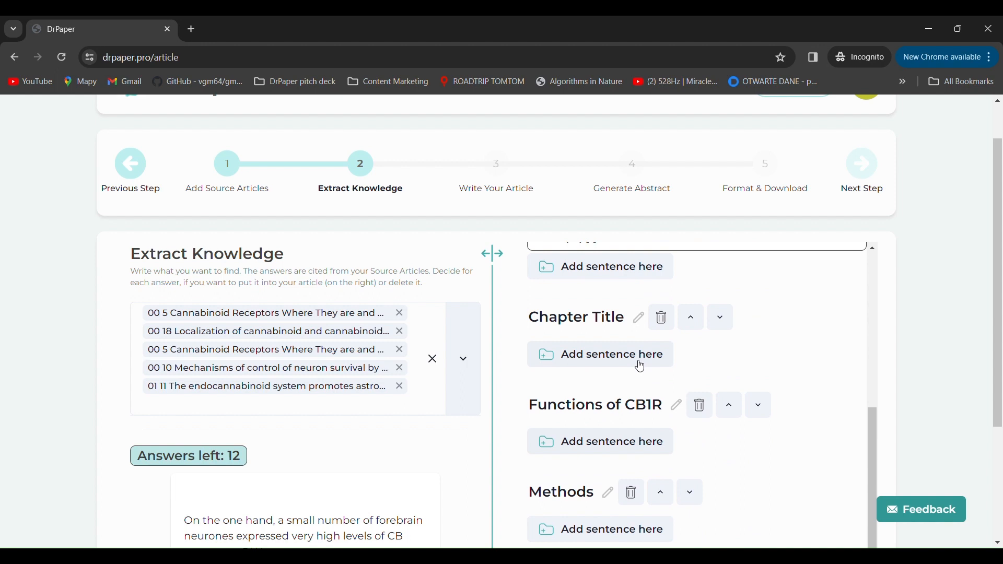
{"action": "left_click", "coordinate": [596, 324]}
{"action": "type", "text": "Ligands og CB1R"}
- Move the "Ligands og CB1R" chapter below "Functions of CB1R" and back above it
{"action": "left_click", "coordinate": [760, 322]}
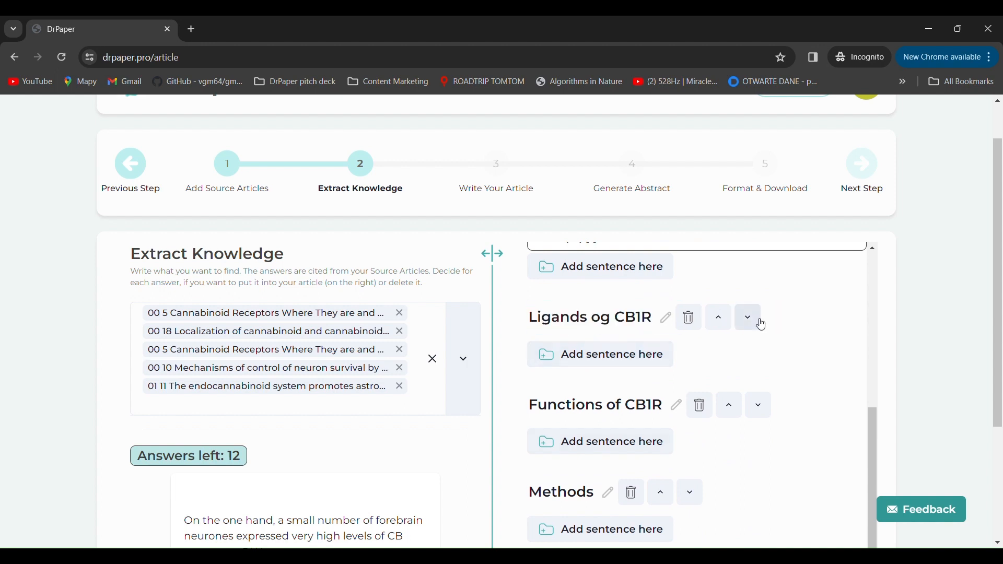
{"action": "left_click", "coordinate": [754, 321]}
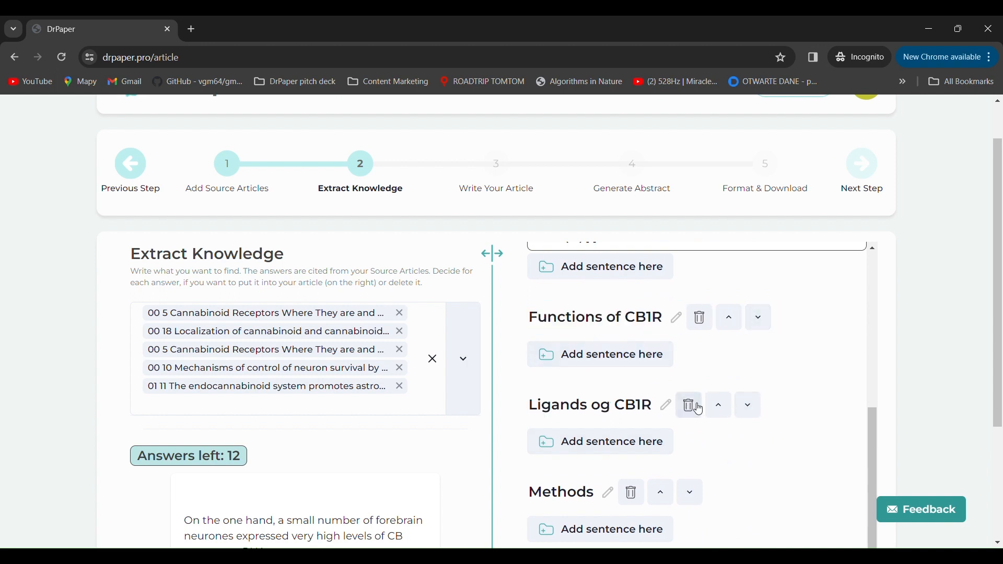
{"action": "left_click", "coordinate": [719, 405]}
- Add the forebrain neurones and widespread CB levels answers to "Ligands og CB1R", and the medulla answer between them to "Functions of CB1R"
{"action": "scroll", "coordinate": [716, 241], "scroll_direction": "down", "scroll_amount": 3}
{"action": "left_click", "coordinate": [608, 189]}
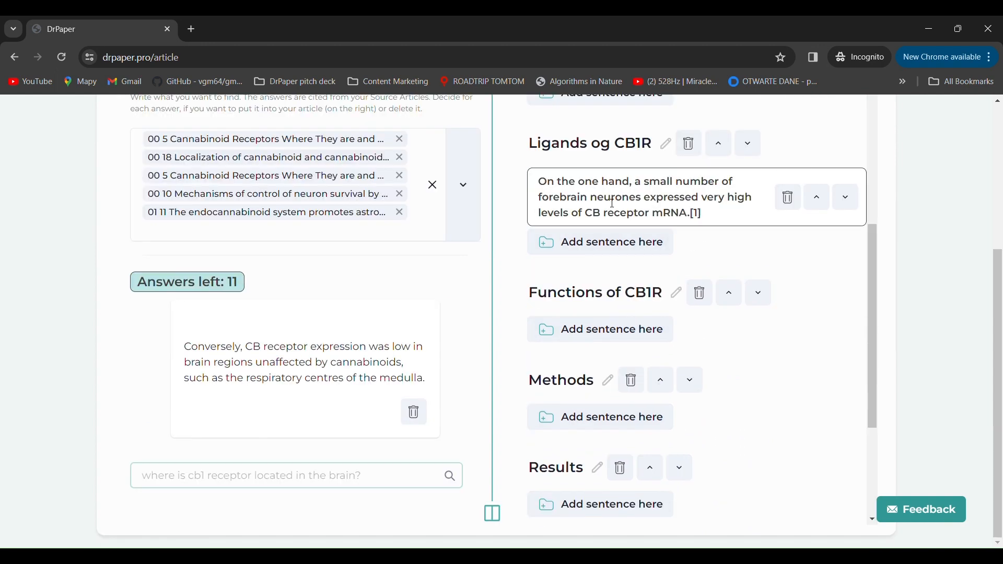
{"action": "left_click", "coordinate": [602, 333]}
{"action": "left_click", "coordinate": [607, 245]}
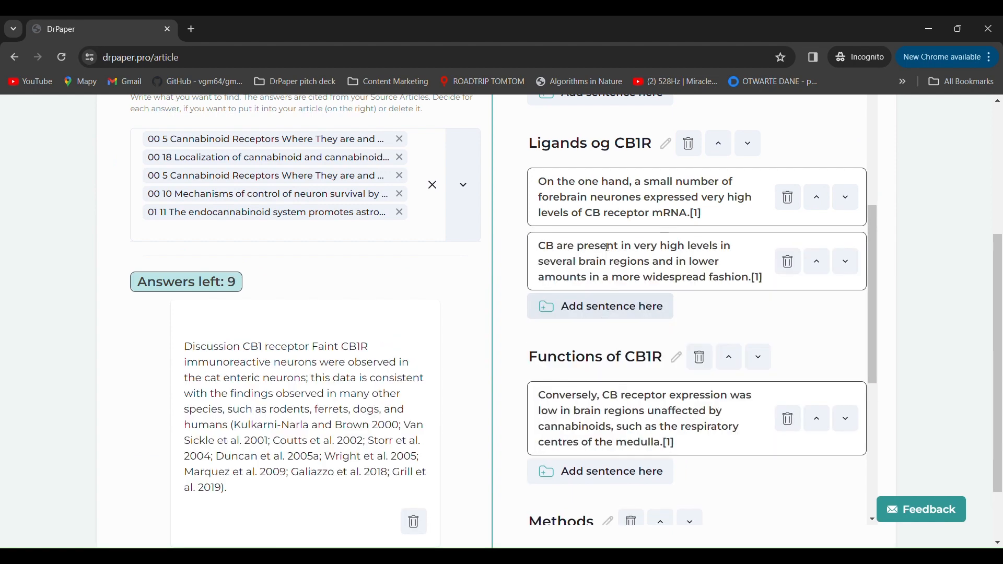
- Add the cat enteric neurons and parietal cells answers to "Ligands og CB1R", and the central and peripheral nervous system answer to "Functions of CB1R"
{"action": "left_click", "coordinate": [623, 308]}
{"action": "scroll", "coordinate": [591, 347], "scroll_direction": "down", "scroll_amount": 4}
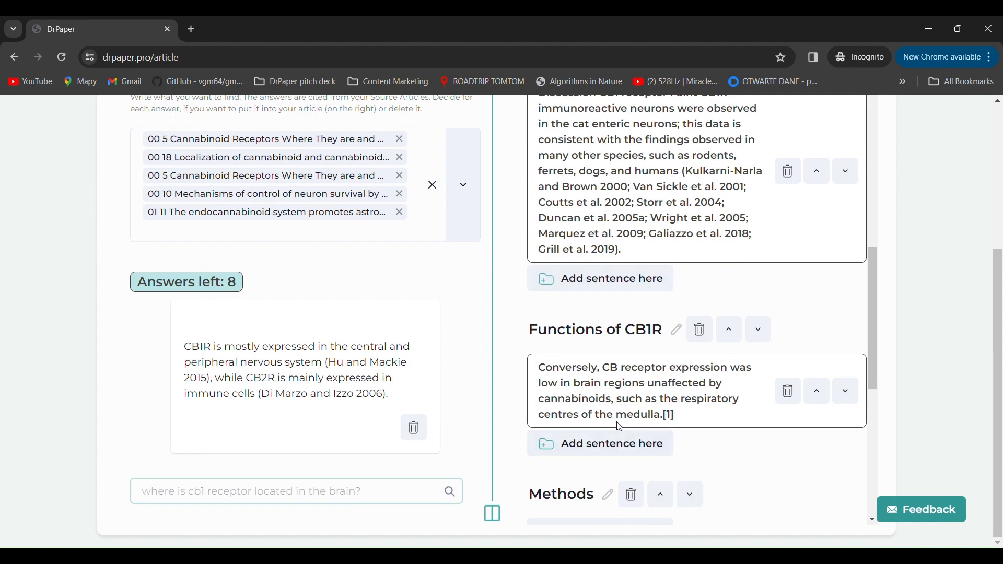
{"action": "left_click", "coordinate": [595, 445]}
{"action": "left_click", "coordinate": [600, 280]}
{"action": "scroll", "coordinate": [642, 303], "scroll_direction": "up", "scroll_amount": 3}
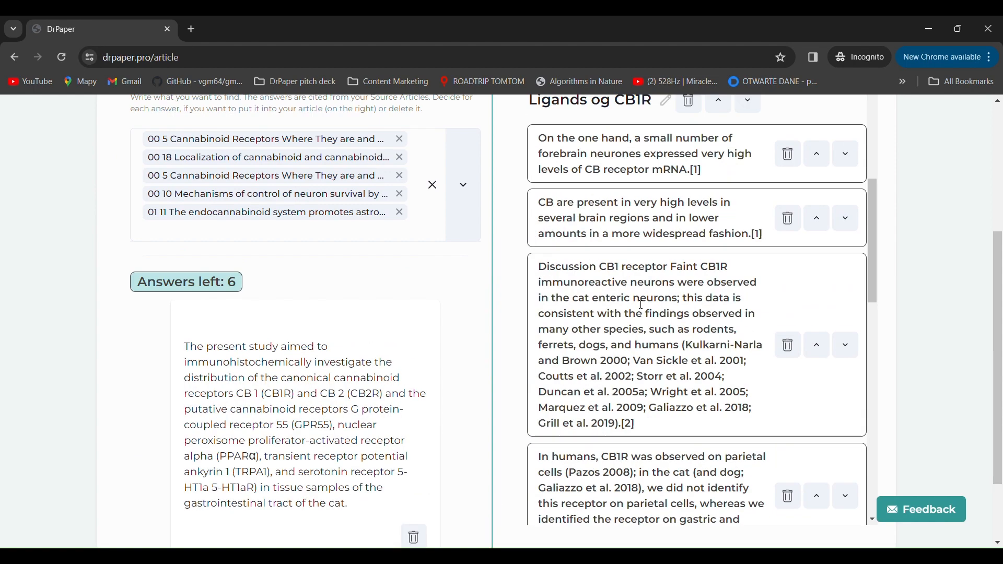
- Add the cat gastrointestinal study aim, high-resolution forebrain and forebrain neurones mRNA answers to the Introduction chapter
{"action": "scroll", "coordinate": [643, 300], "scroll_direction": "up", "scroll_amount": 6}
{"action": "left_click", "coordinate": [646, 355]}
{"action": "scroll", "coordinate": [648, 367], "scroll_direction": "down", "scroll_amount": 3}
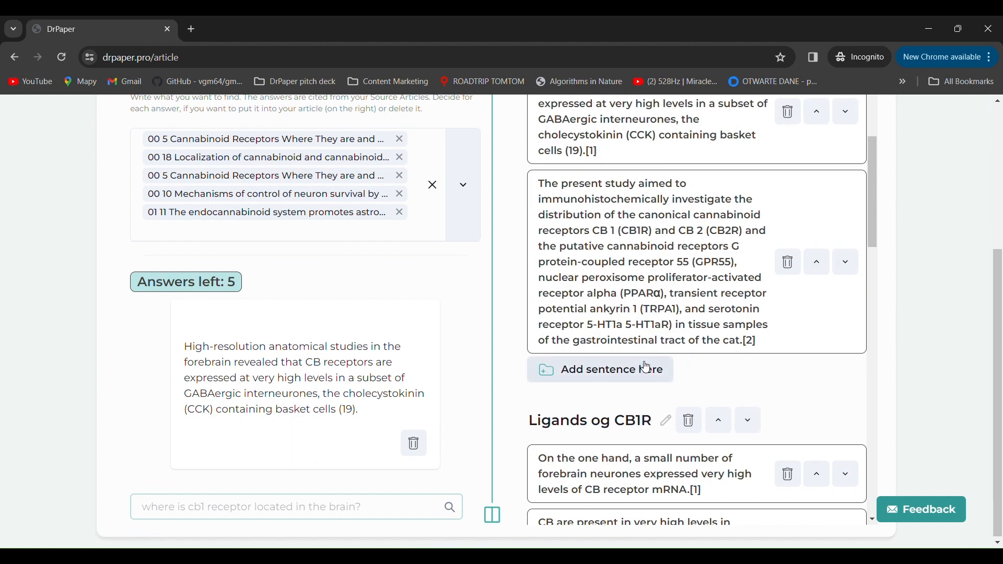
{"action": "left_click", "coordinate": [648, 367]}
{"action": "scroll", "coordinate": [630, 363], "scroll_direction": "down", "scroll_amount": 3}
{"action": "left_click", "coordinate": [628, 305]}
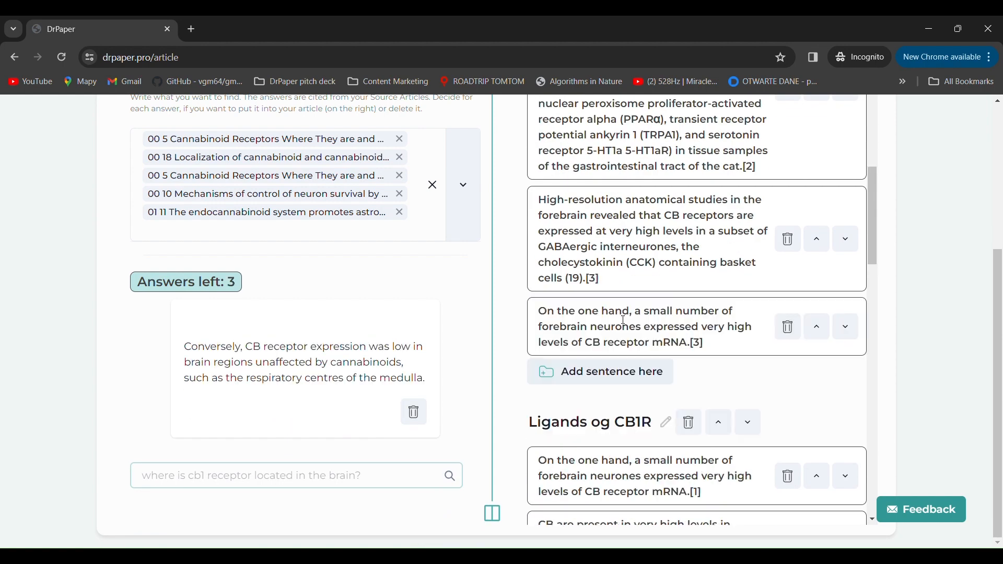
- Discard all the remaining answers, from the medulla one to the CB knock-out mice one, and save the article
{"action": "left_click", "coordinate": [414, 413]}
{"action": "left_click", "coordinate": [414, 413]}
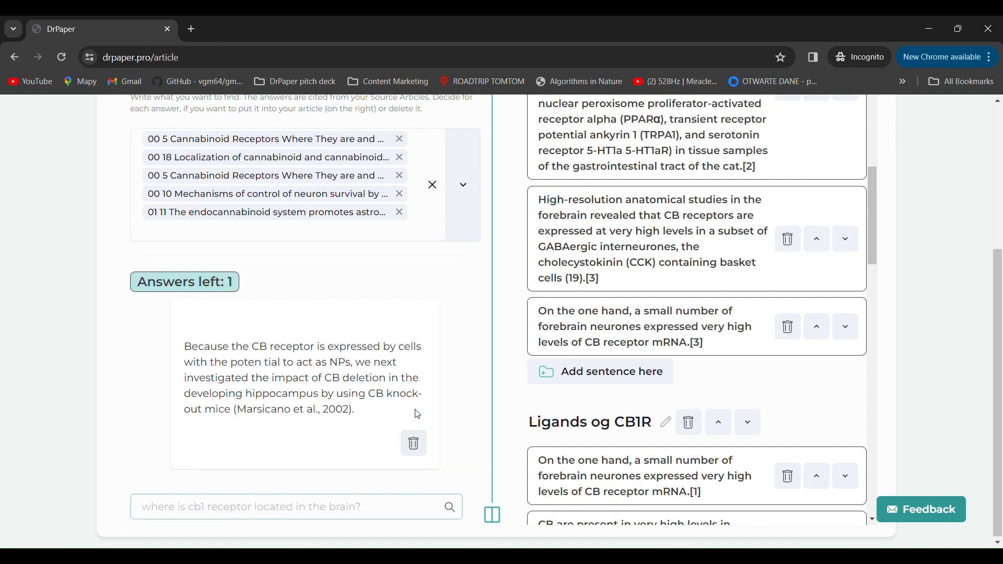
{"action": "left_click", "coordinate": [414, 444]}
{"action": "scroll", "coordinate": [430, 371], "scroll_direction": "up", "scroll_amount": 3}
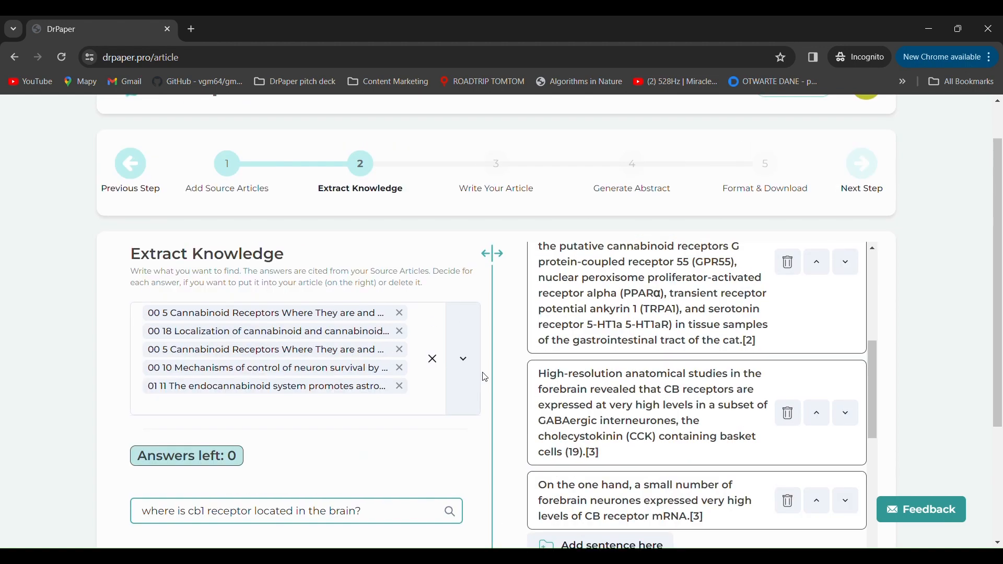
{"action": "scroll", "coordinate": [663, 394], "scroll_direction": "up", "scroll_amount": 8}
{"action": "left_click", "coordinate": [684, 388]}
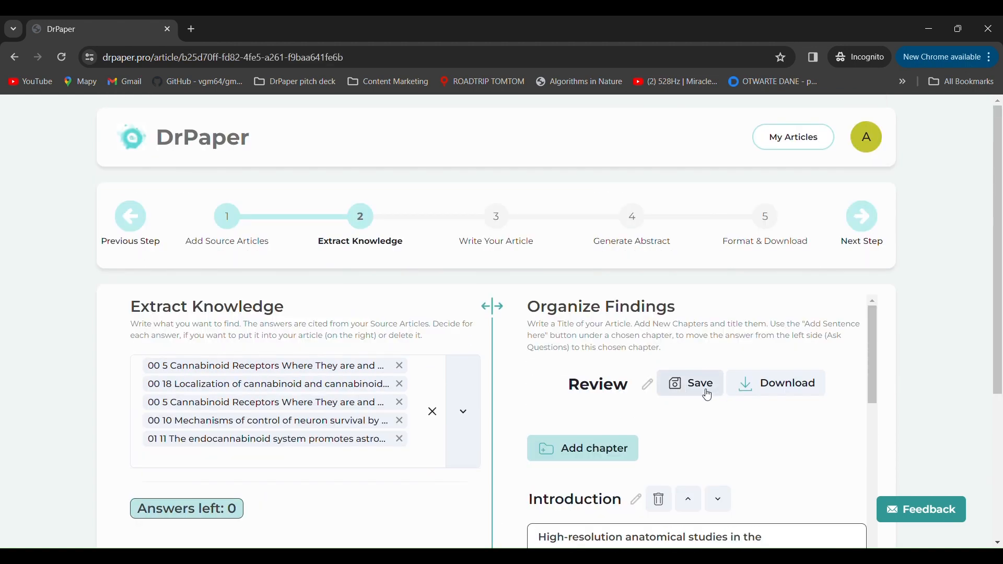
- Look through the organized chapters down to the references, and go on to the Write Your Article stage
{"action": "scroll", "coordinate": [753, 427], "scroll_direction": "down", "scroll_amount": 15}
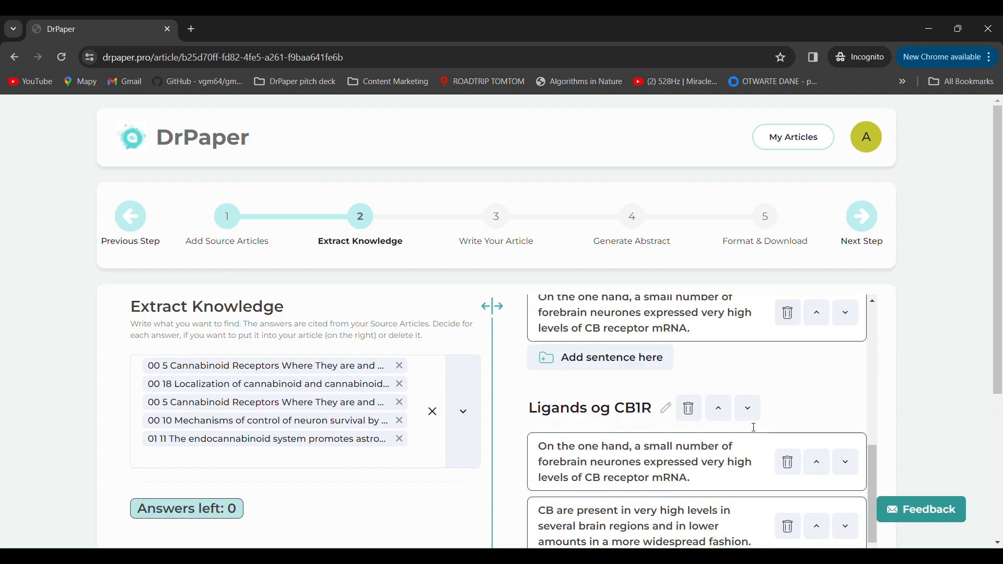
{"action": "scroll", "coordinate": [742, 430], "scroll_direction": "down", "scroll_amount": 10}
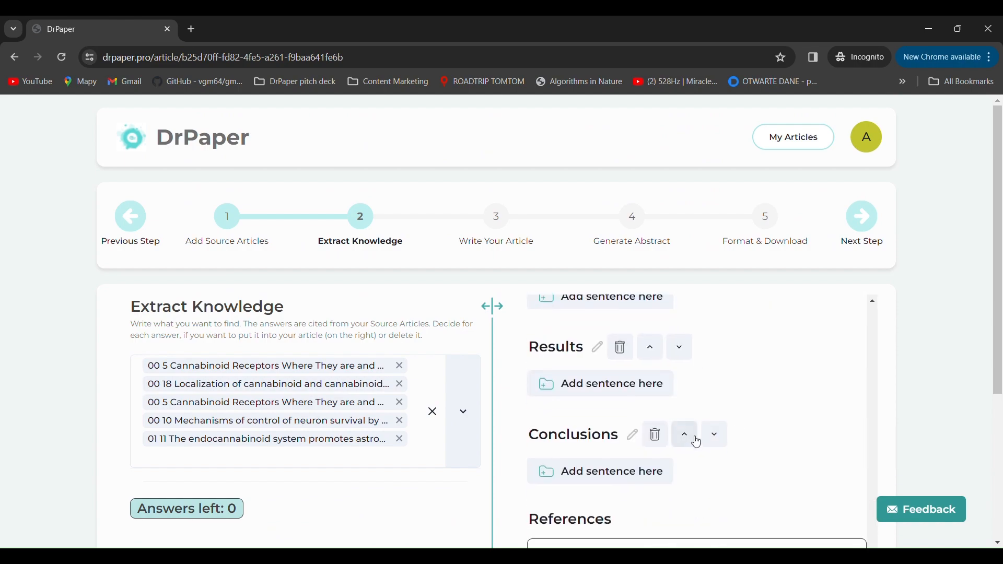
{"action": "scroll", "coordinate": [679, 449], "scroll_direction": "down", "scroll_amount": 3}
{"action": "scroll", "coordinate": [644, 470], "scroll_direction": "down", "scroll_amount": 1}
{"action": "scroll", "coordinate": [436, 252], "scroll_direction": "up", "scroll_amount": 5}
{"action": "left_click", "coordinate": [505, 216]}
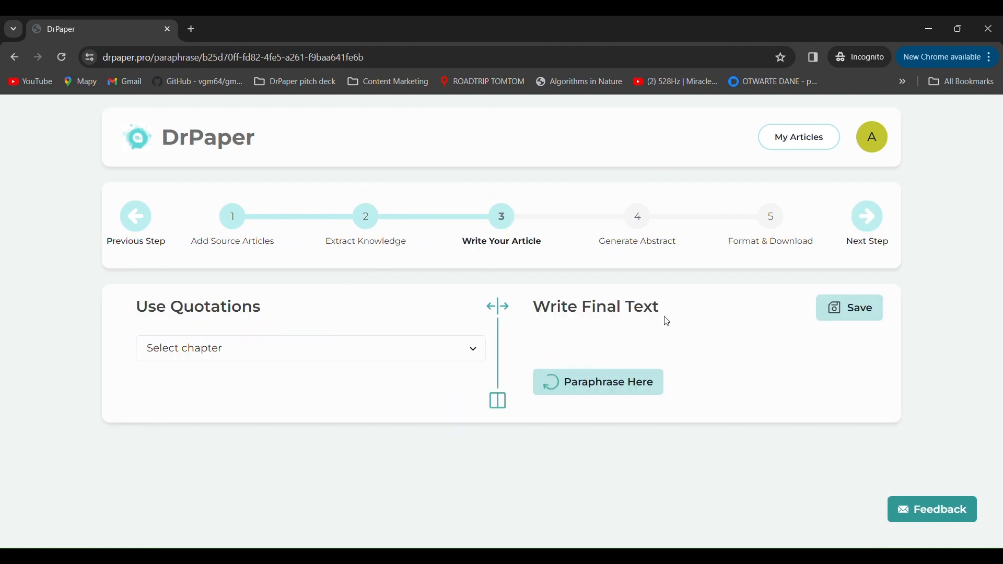
- Choose the Introduction chapter and paraphrase its first quotation about high-resolution anatomical studies in the forebrain
{"action": "triple_click", "coordinate": [621, 316]}
{"action": "left_click", "coordinate": [726, 323]}
{"action": "left_click", "coordinate": [450, 355]}
{"action": "left_click", "coordinate": [175, 389]}
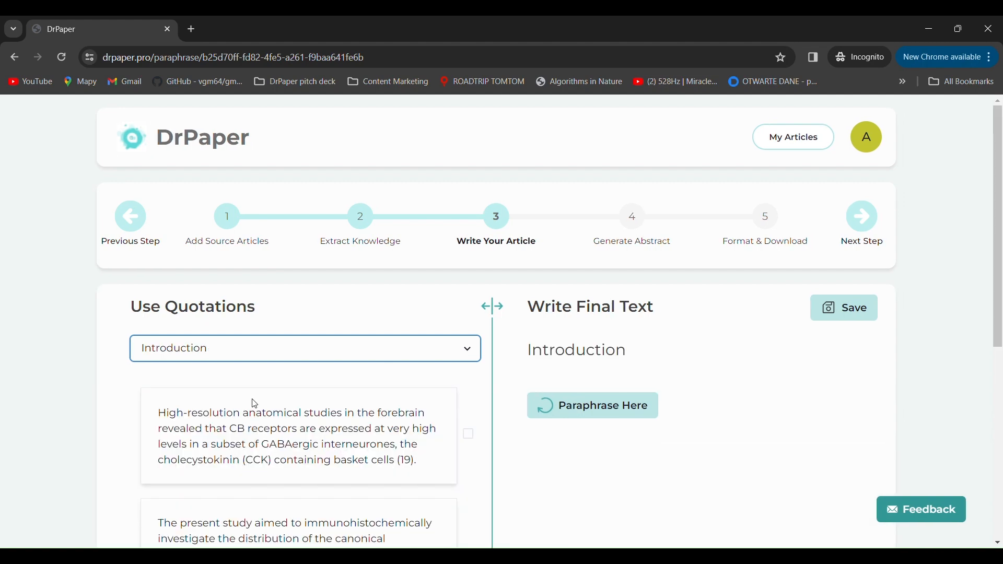
{"action": "scroll", "coordinate": [466, 394], "scroll_direction": "down", "scroll_amount": 2}
{"action": "left_click", "coordinate": [469, 346]}
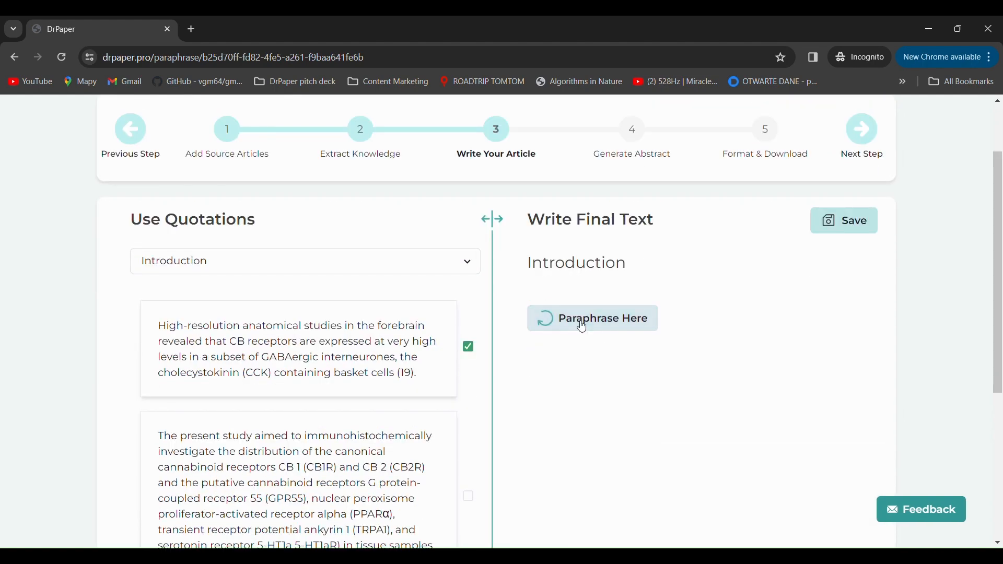
{"action": "left_click", "coordinate": [578, 324]}
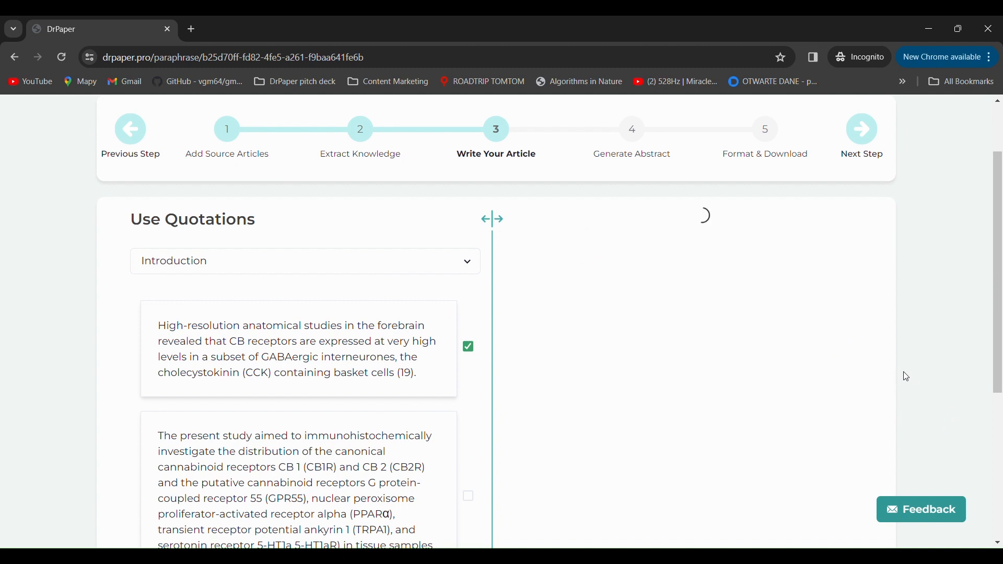
- Replace the passage from "in specific GABAergic" to "(1" in the paraphrase with "kjbfoqejkbv" and save the text
{"action": "left_click", "coordinate": [814, 383]}
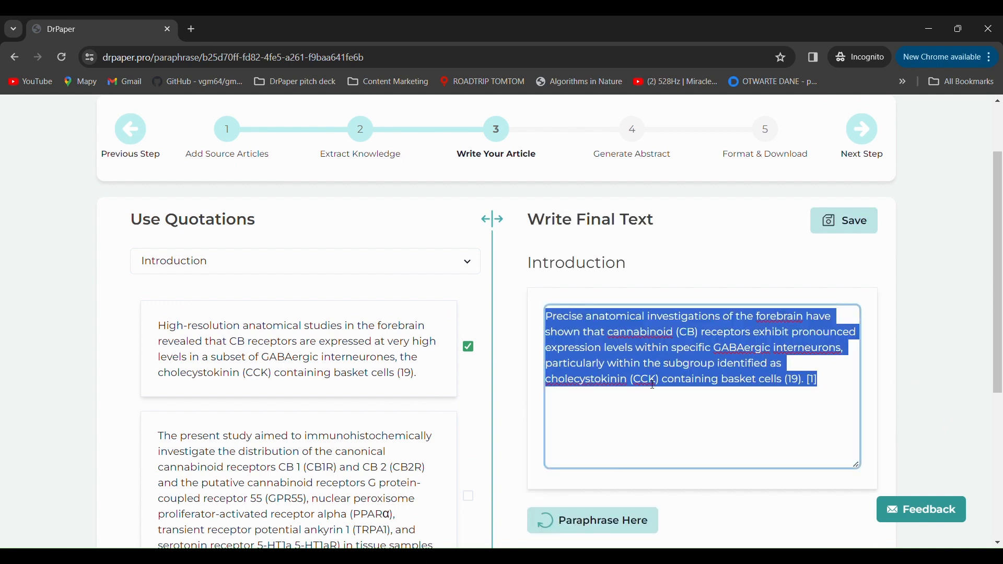
{"action": "left_click_drag", "start_coordinate": [660, 347], "coordinate": [798, 385]}
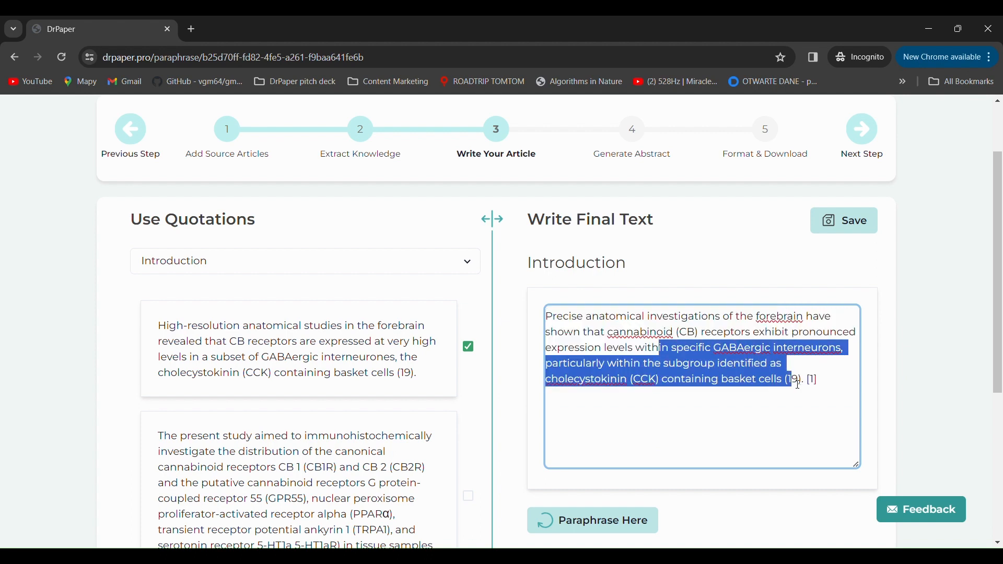
{"action": "type", "text": "kjbfogejkbv9). [1"}
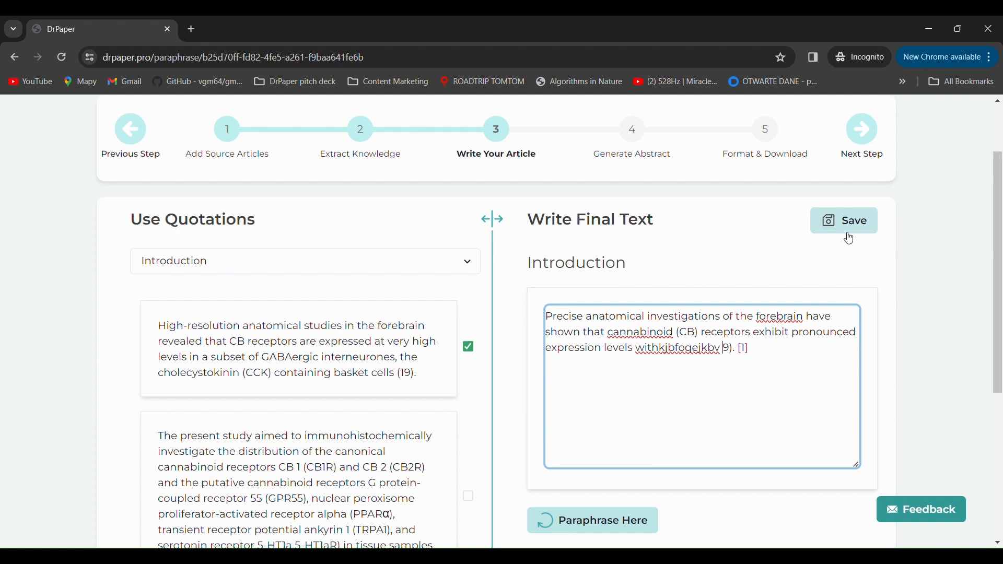
{"action": "left_click", "coordinate": [850, 229]}
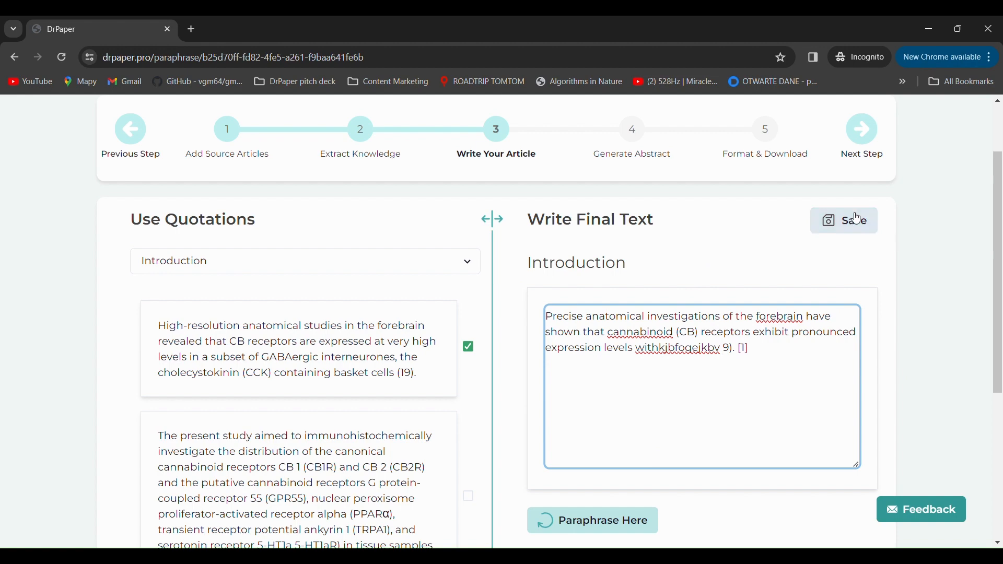
{"action": "scroll", "coordinate": [894, 301], "scroll_direction": "down", "scroll_amount": 1}
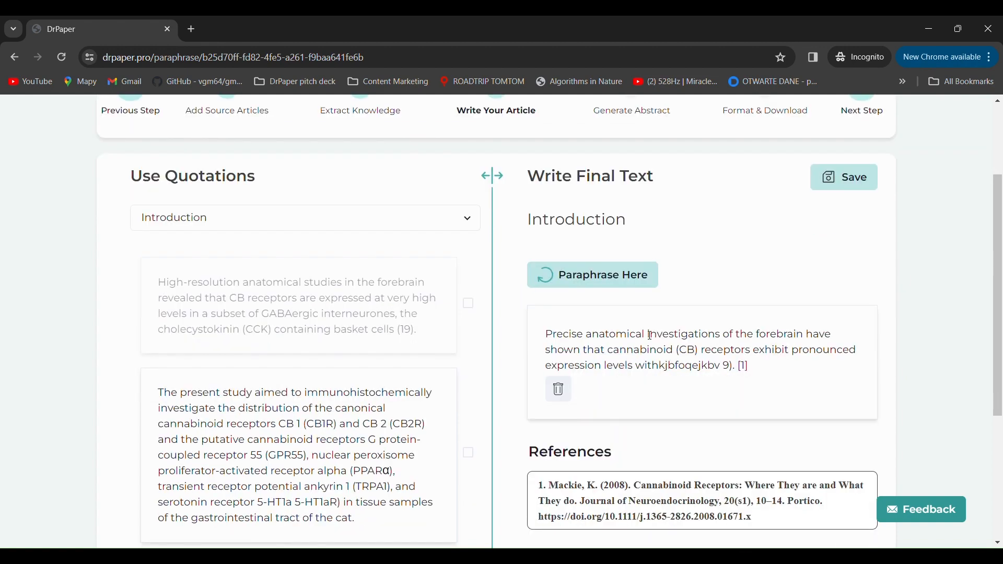
- Paraphrase the remaining Introduction quotations together, from the cat gastrointestinal tract study to the forebrain neurones mRNA one
{"action": "left_click", "coordinate": [589, 330]}
{"action": "left_click", "coordinate": [943, 361]}
{"action": "scroll", "coordinate": [426, 289], "scroll_direction": "down", "scroll_amount": 3}
{"action": "left_click", "coordinate": [469, 323]}
{"action": "scroll", "coordinate": [465, 334], "scroll_direction": "down", "scroll_amount": 2}
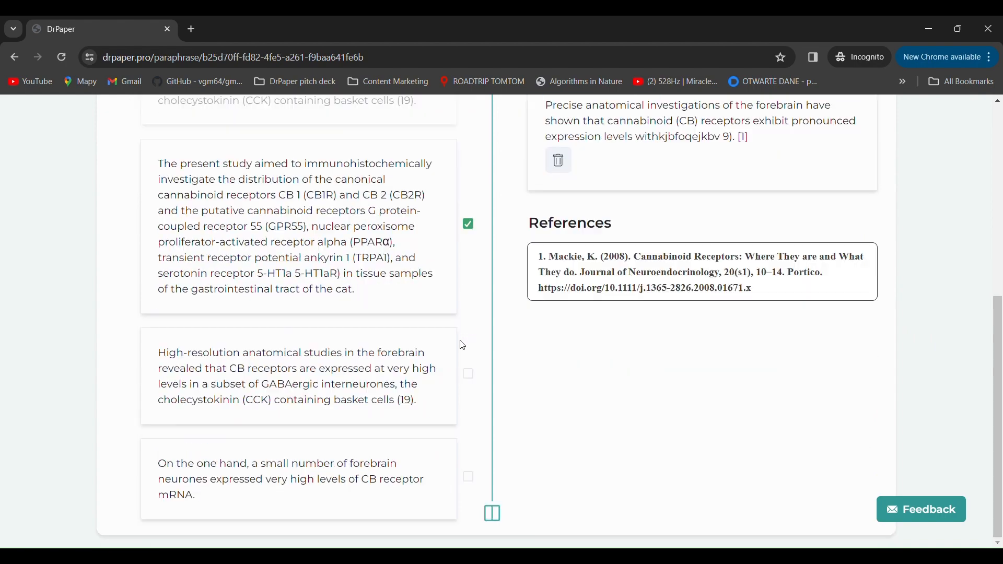
{"action": "left_click", "coordinate": [468, 373]}
{"action": "scroll", "coordinate": [579, 426], "scroll_direction": "up", "scroll_amount": 5}
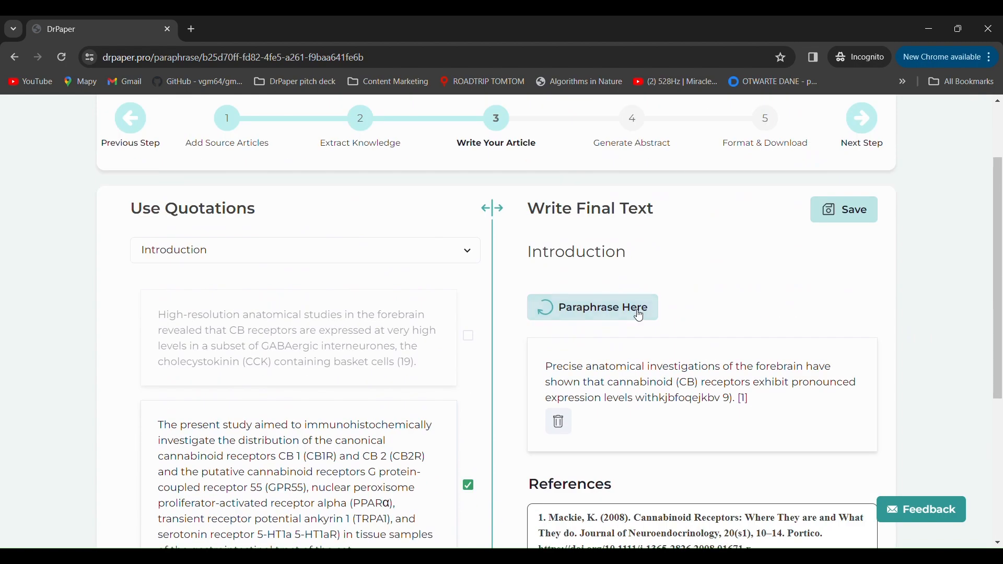
{"action": "left_click", "coordinate": [640, 316]}
- Look over the combined paraphrase of the Introduction quotations and save it to the final text
{"action": "scroll", "coordinate": [912, 328], "scroll_direction": "down", "scroll_amount": 2}
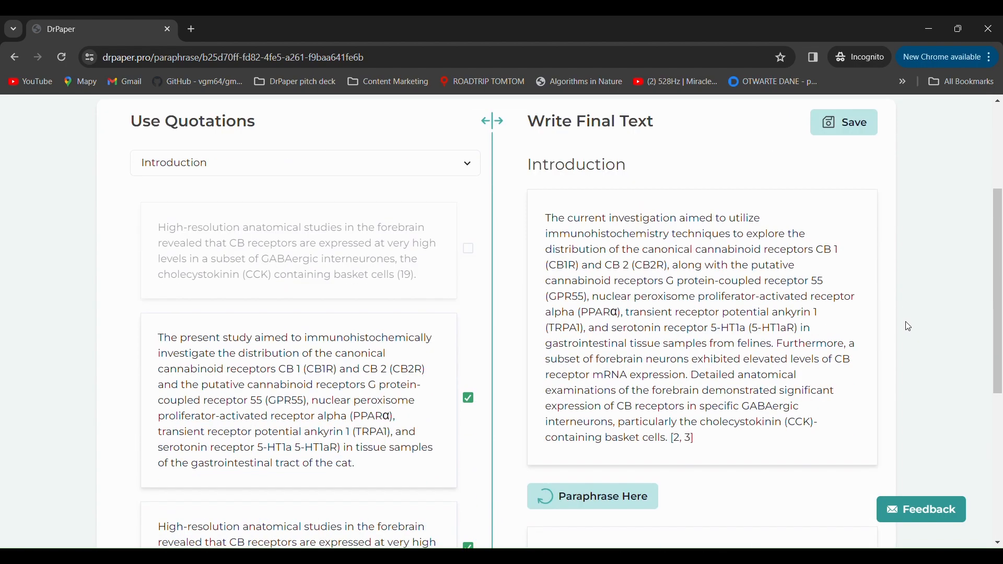
{"action": "scroll", "coordinate": [904, 328], "scroll_direction": "down", "scroll_amount": 1}
{"action": "left_click", "coordinate": [765, 331]}
{"action": "scroll", "coordinate": [859, 288], "scroll_direction": "up", "scroll_amount": 4}
{"action": "left_click", "coordinate": [892, 280]}
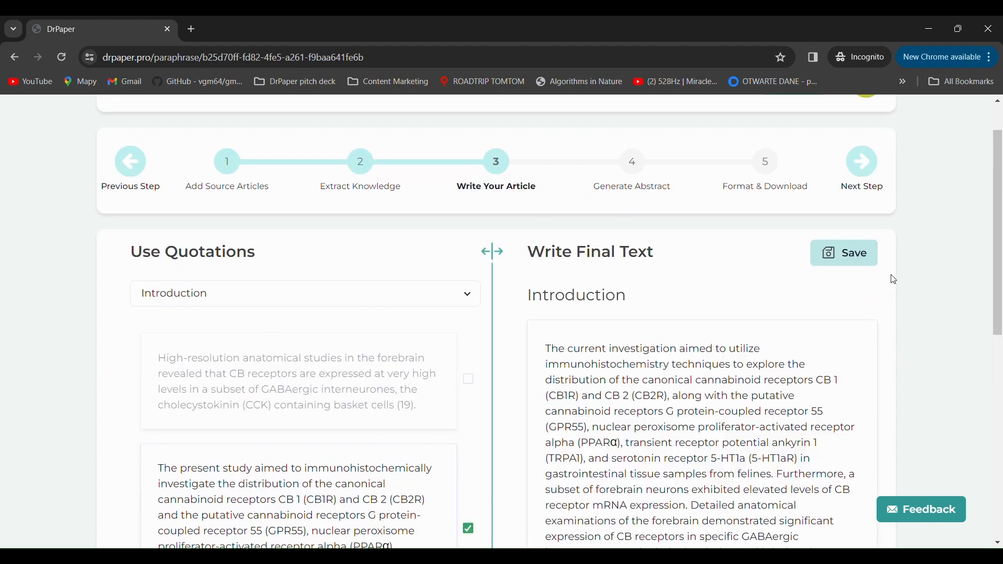
{"action": "left_click", "coordinate": [853, 253]}
- Examine the saved Introduction paragraphs and references, briefly opening the second paragraph for editing
{"action": "scroll", "coordinate": [901, 316], "scroll_direction": "down", "scroll_amount": 3}
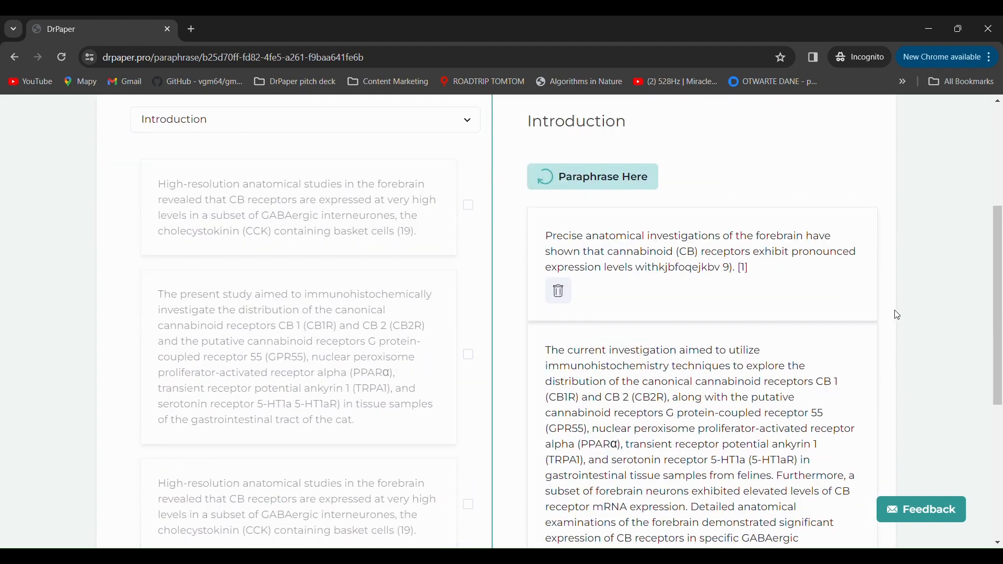
{"action": "scroll", "coordinate": [902, 316], "scroll_direction": "down", "scroll_amount": 1}
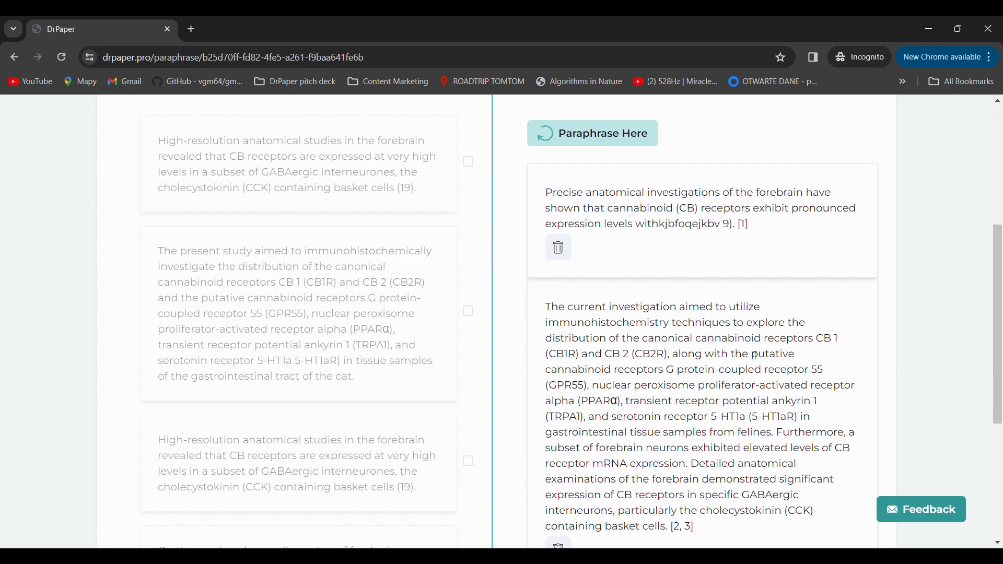
{"action": "scroll", "coordinate": [757, 355], "scroll_direction": "down", "scroll_amount": 3}
{"action": "left_click", "coordinate": [700, 358]}
{"action": "scroll", "coordinate": [699, 354], "scroll_direction": "up", "scroll_amount": 2}
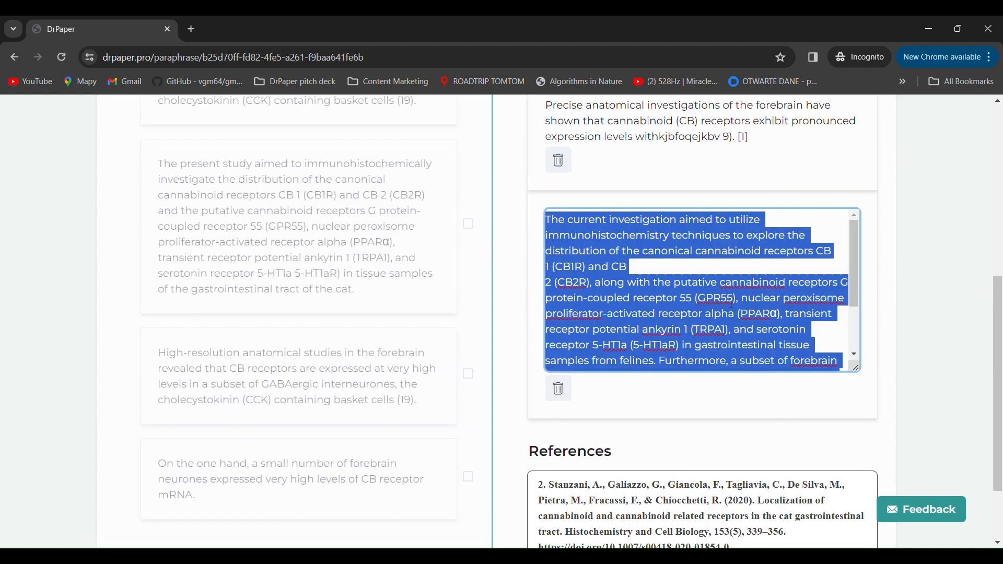
{"action": "scroll", "coordinate": [731, 304], "scroll_direction": "up", "scroll_amount": 1}
{"action": "left_click", "coordinate": [686, 342]}
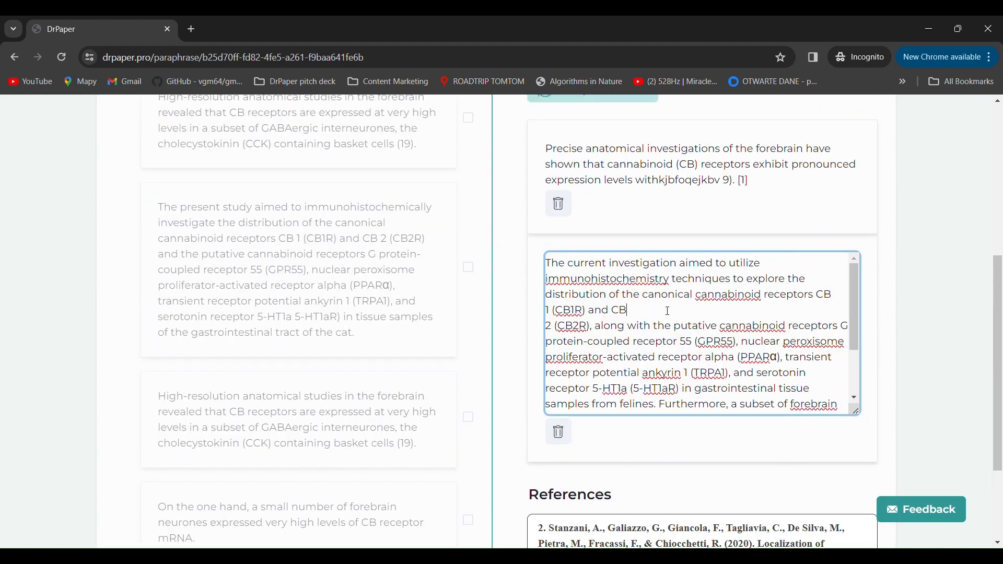
{"action": "scroll", "coordinate": [668, 312], "scroll_direction": "up", "scroll_amount": 2}
{"action": "scroll", "coordinate": [734, 349], "scroll_direction": "down", "scroll_amount": 1}
{"action": "left_click", "coordinate": [906, 316]}
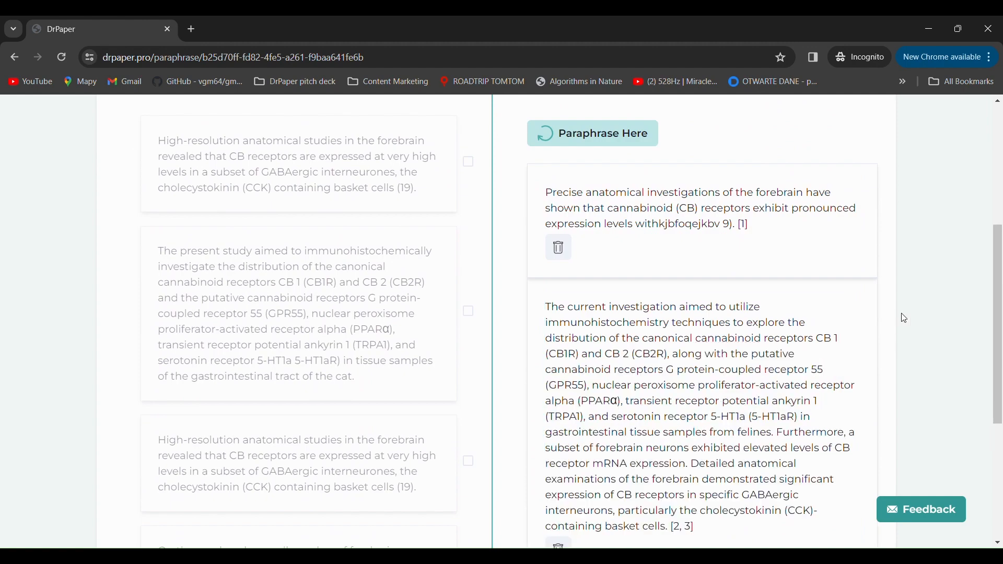
- Switch to the "Ligands og CB1R" chapter, paraphrase its first two quotations together and save the result
{"action": "scroll", "coordinate": [709, 452], "scroll_direction": "up", "scroll_amount": 6}
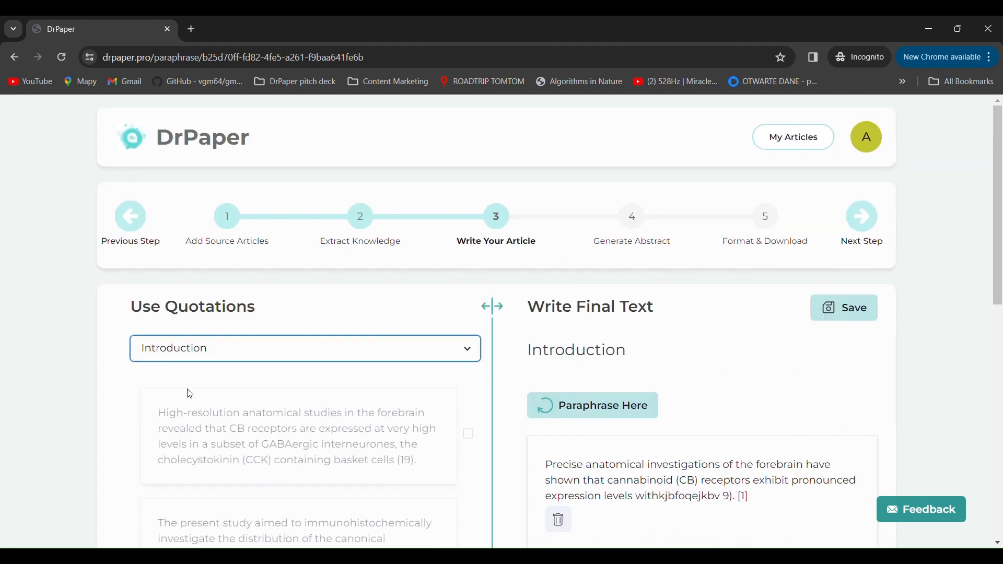
{"action": "left_click", "coordinate": [187, 390]}
{"action": "scroll", "coordinate": [465, 363], "scroll_direction": "down", "scroll_amount": 3}
{"action": "left_click", "coordinate": [473, 296]}
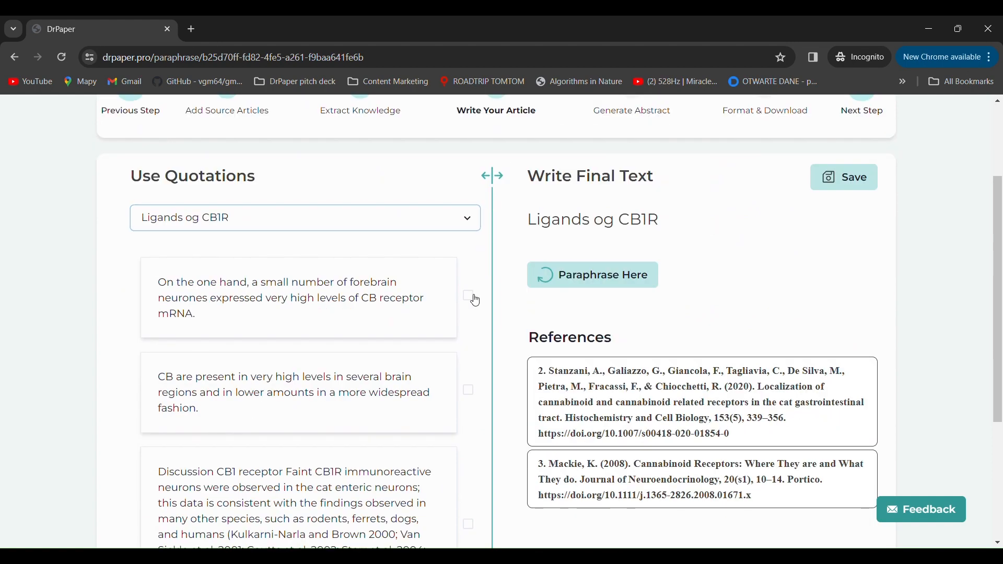
{"action": "left_click", "coordinate": [470, 297]}
{"action": "left_click", "coordinate": [468, 390]}
{"action": "left_click", "coordinate": [573, 276]}
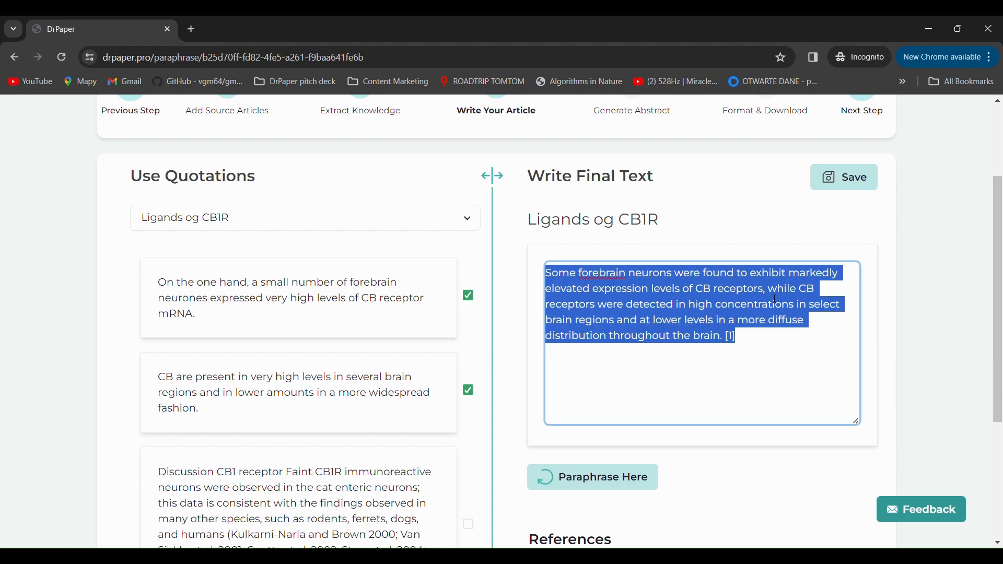
{"action": "left_click", "coordinate": [862, 178]}
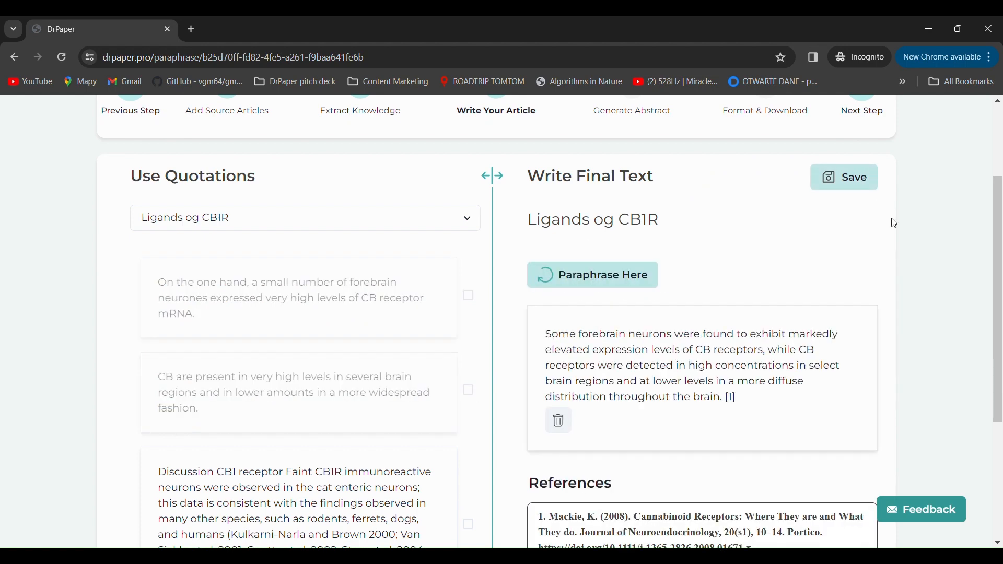
- Paraphrase the cat enteric neurons and parietal cells quotations of "Ligands og CB1R" together and save the text
{"action": "scroll", "coordinate": [489, 302], "scroll_direction": "down", "scroll_amount": 3}
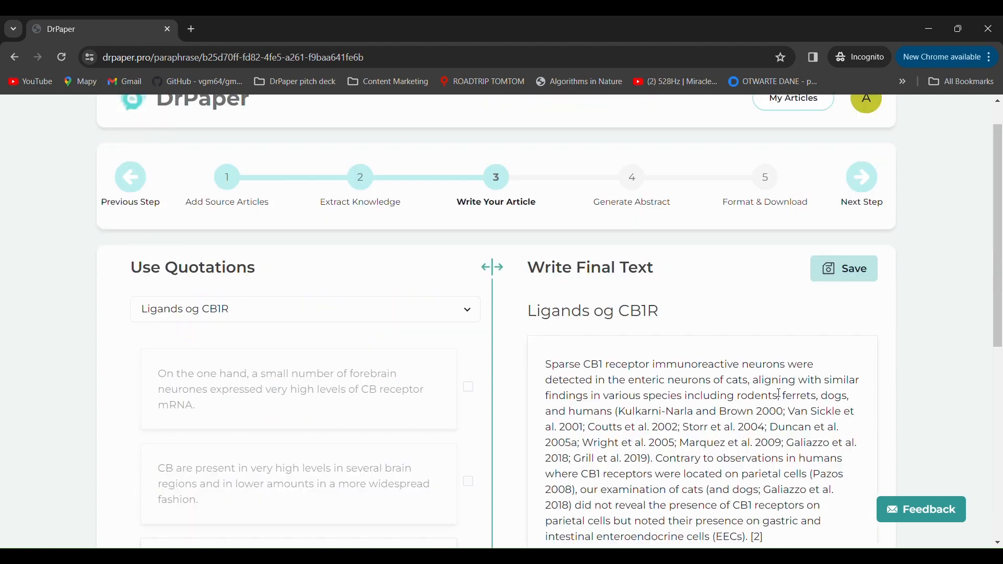
{"action": "left_click", "coordinate": [856, 279]}
{"action": "scroll", "coordinate": [898, 277], "scroll_direction": "down", "scroll_amount": 6}
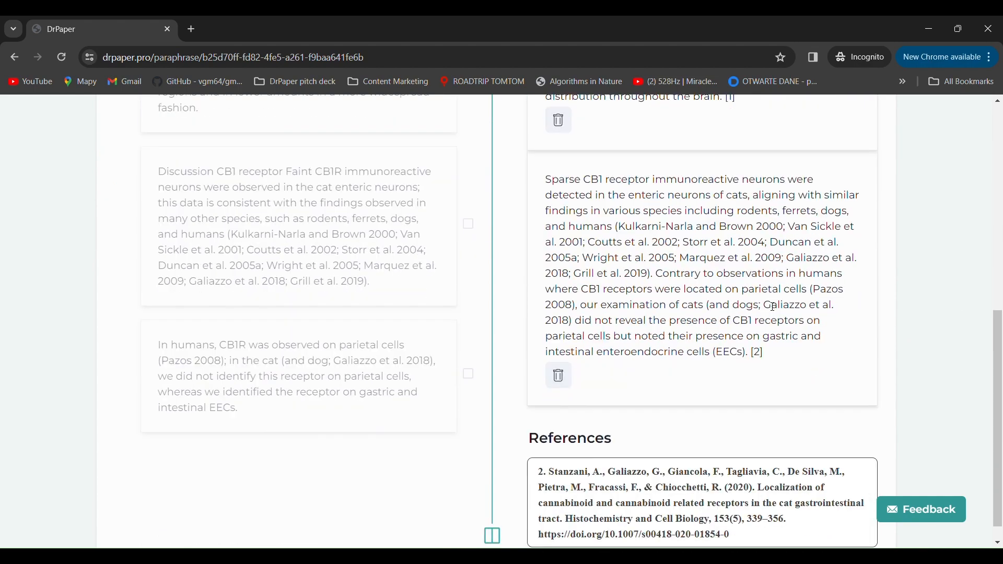
- Go on to the Generate Abstract stage and generate the article's abstract
{"action": "scroll", "coordinate": [745, 282], "scroll_direction": "up", "scroll_amount": 8}
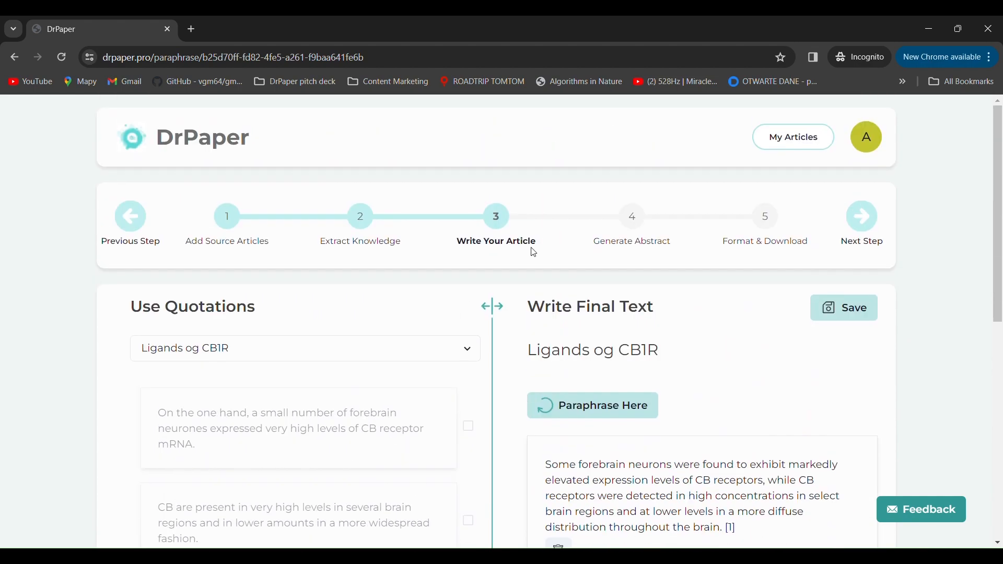
{"action": "left_click", "coordinate": [636, 215]}
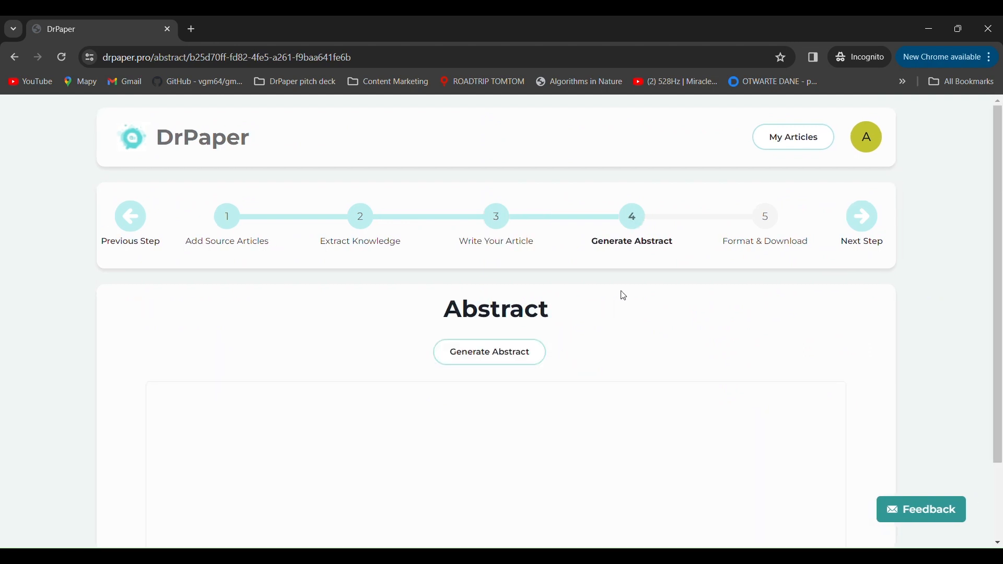
{"action": "left_click", "coordinate": [461, 354]}
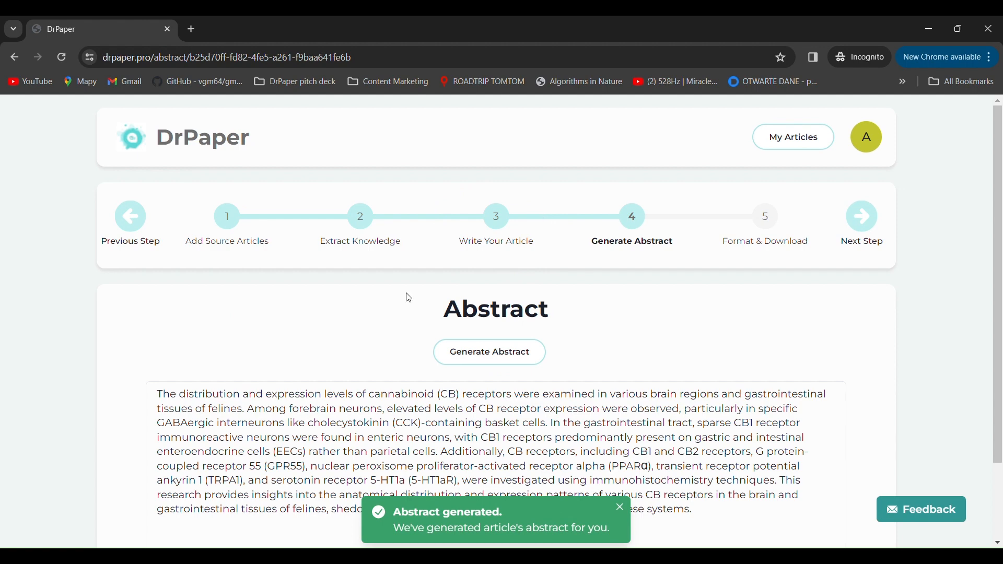
{"action": "scroll", "coordinate": [789, 345], "scroll_direction": "down", "scroll_amount": 2}
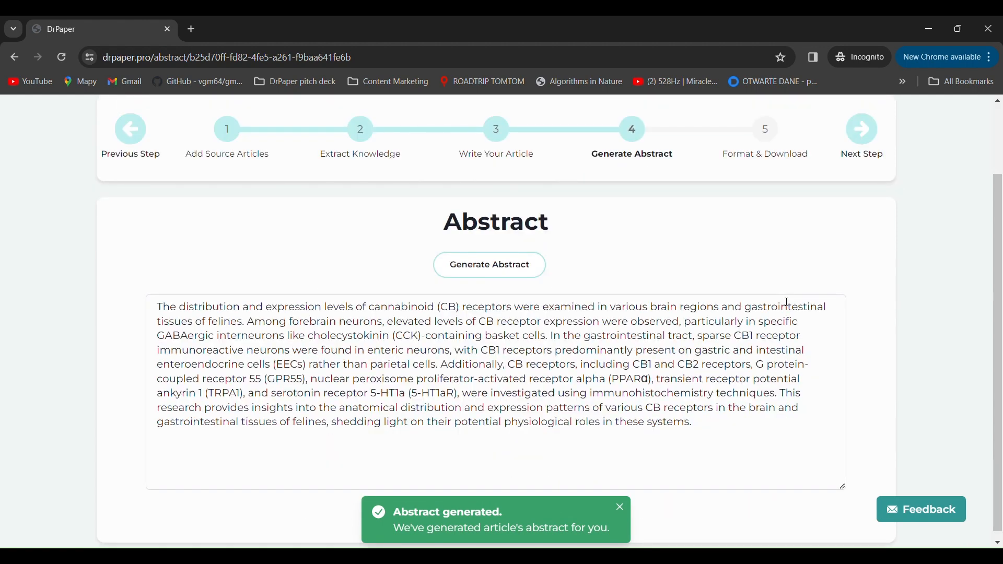
- Save the generated abstract and go on to the Format & Download stage
{"action": "left_click", "coordinate": [518, 513]}
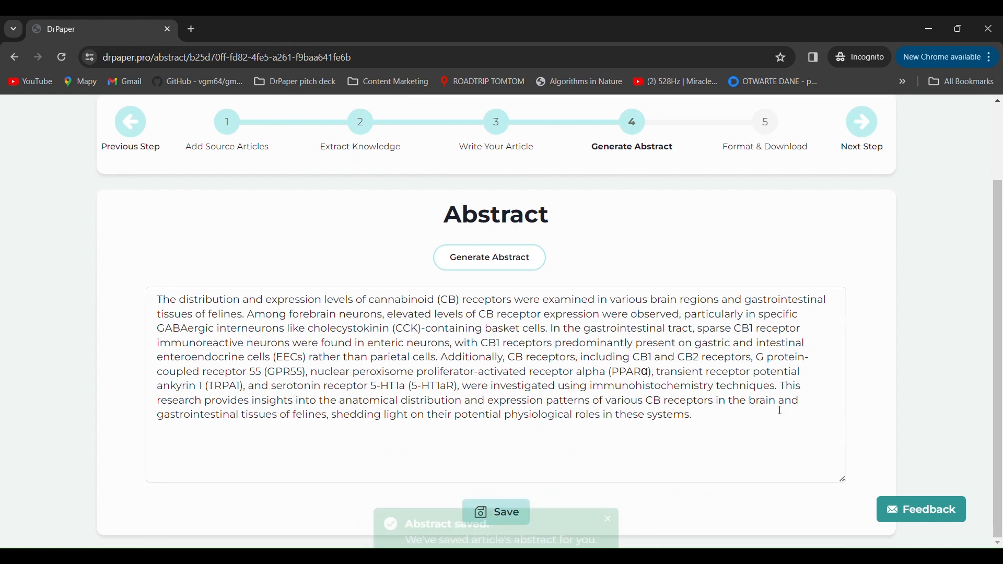
{"action": "scroll", "coordinate": [836, 376], "scroll_direction": "up", "scroll_amount": 2}
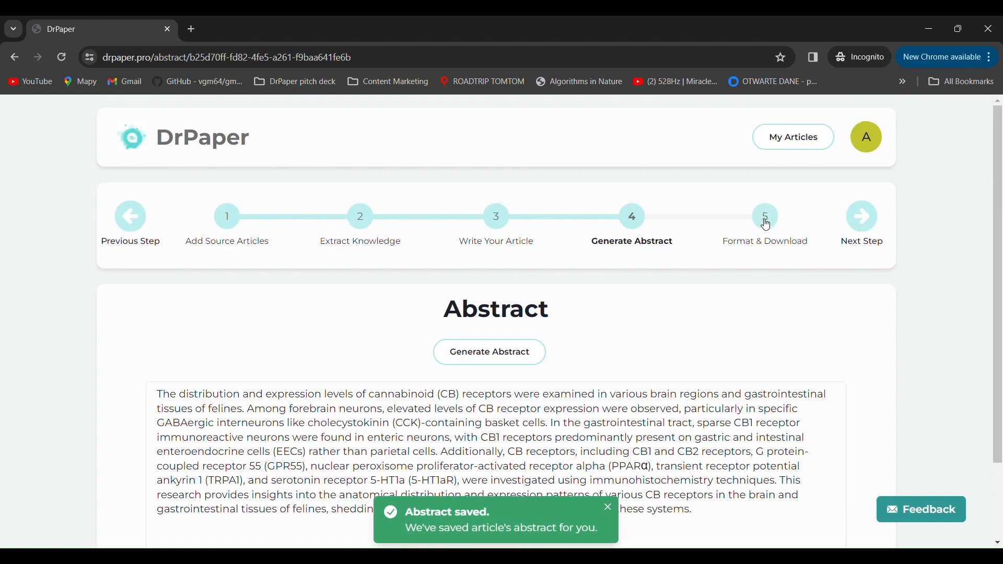
{"action": "left_click", "coordinate": [767, 217]}
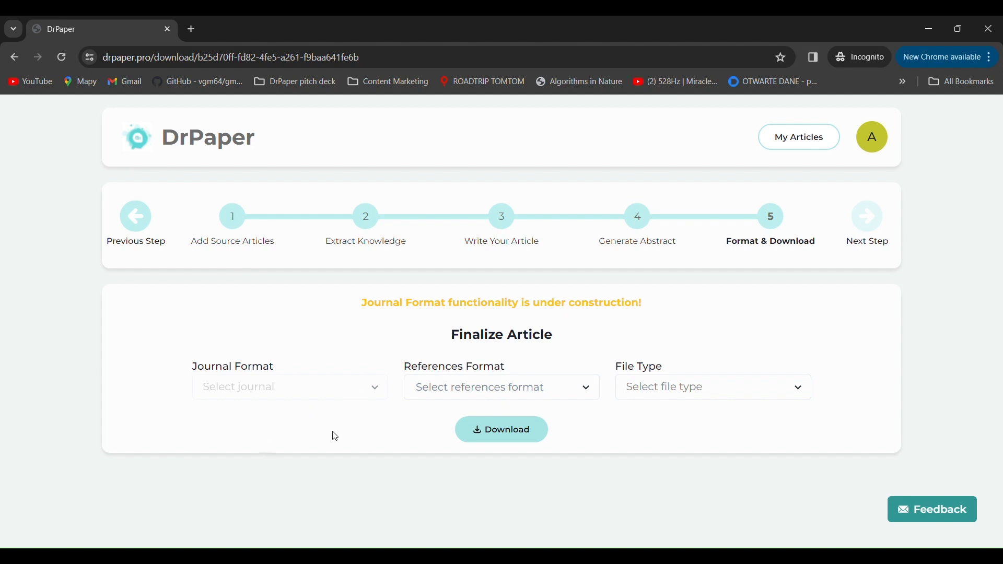
- Find a Harvard references format, choose an Elsevier - Harvard style, and download the article as a PDF
{"action": "left_click", "coordinate": [589, 393]}
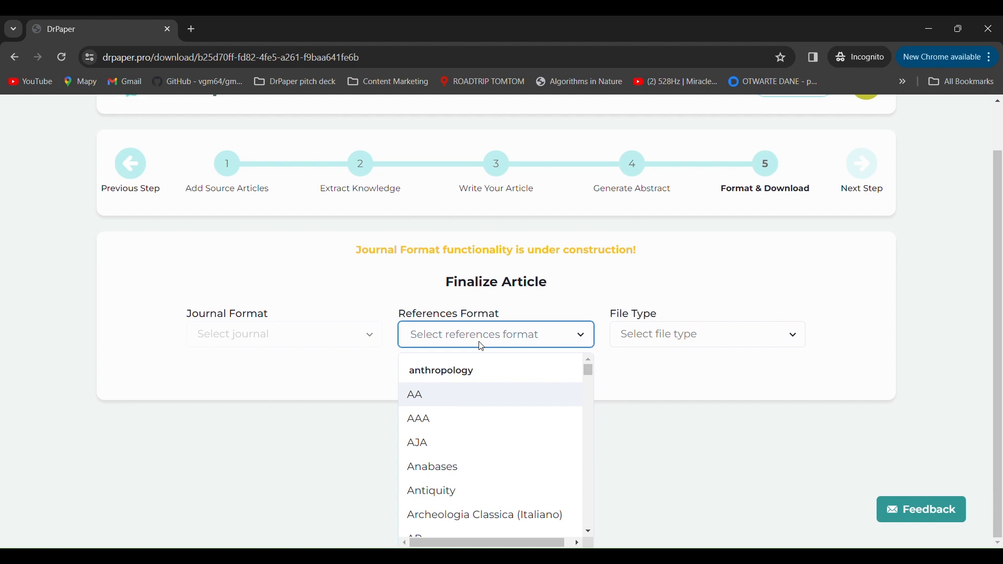
{"action": "type", "text": "harvard"}
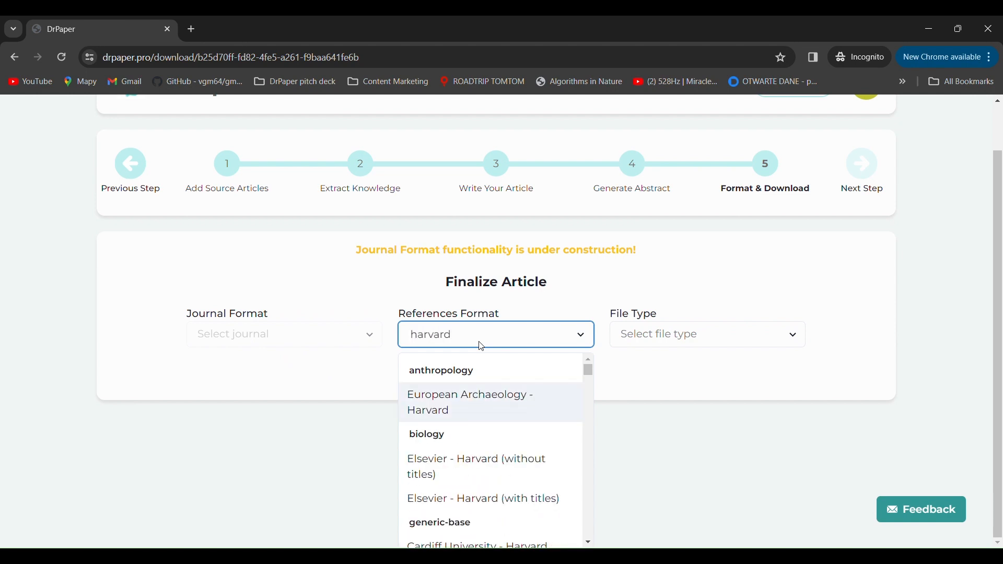
{"action": "left_click", "coordinate": [476, 462]}
{"action": "left_click", "coordinate": [797, 391]}
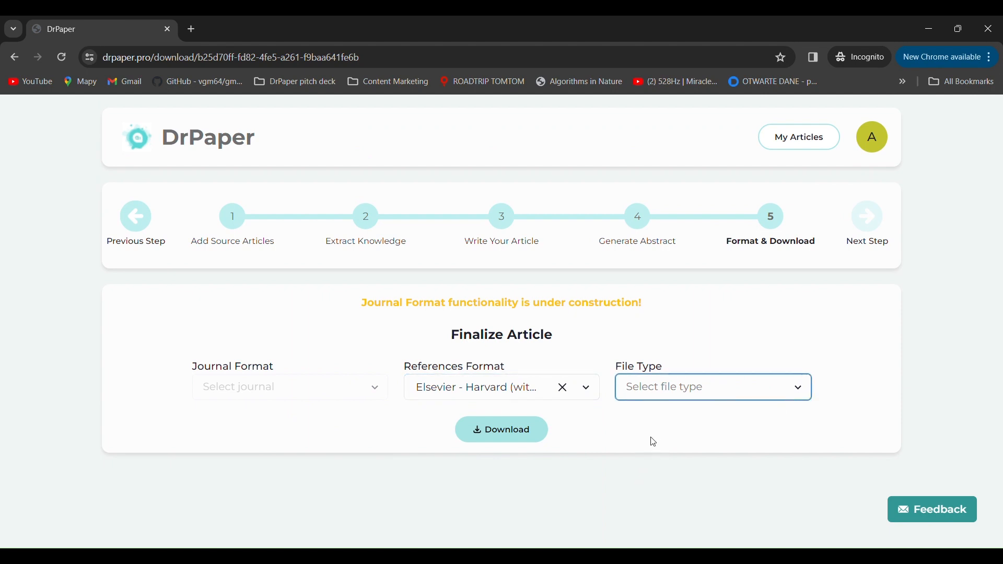
{"action": "left_click", "coordinate": [698, 418]}
{"action": "left_click", "coordinate": [515, 424]}
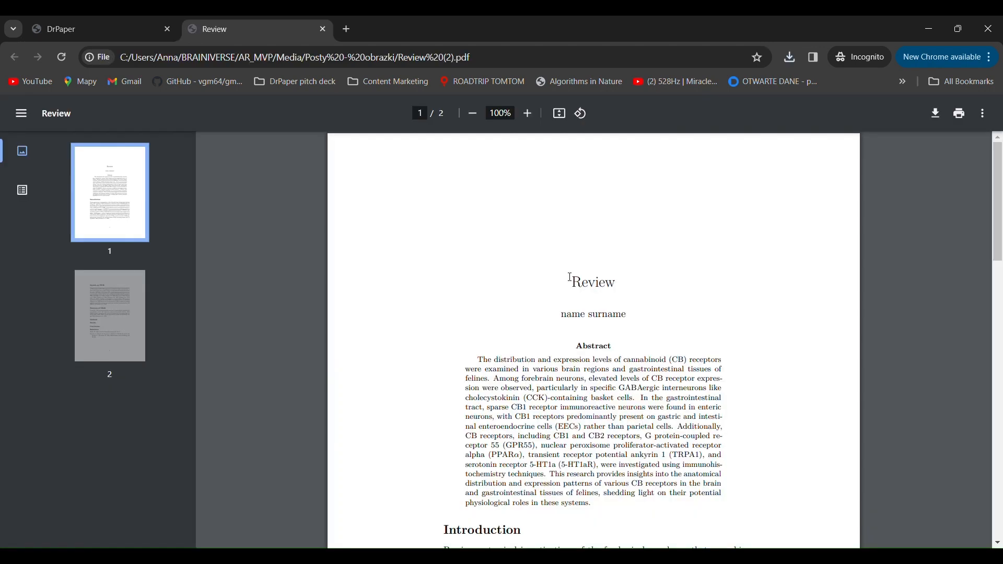
- Examine the title, author line, abstract and Introduction text of the downloaded Review PDF
{"action": "left_click_drag", "start_coordinate": [570, 278], "coordinate": [644, 287]}
{"action": "left_click_drag", "start_coordinate": [569, 315], "coordinate": [621, 319]}
{"action": "left_click", "coordinate": [646, 319]}
{"action": "scroll", "coordinate": [628, 300], "scroll_direction": "down", "scroll_amount": 2}
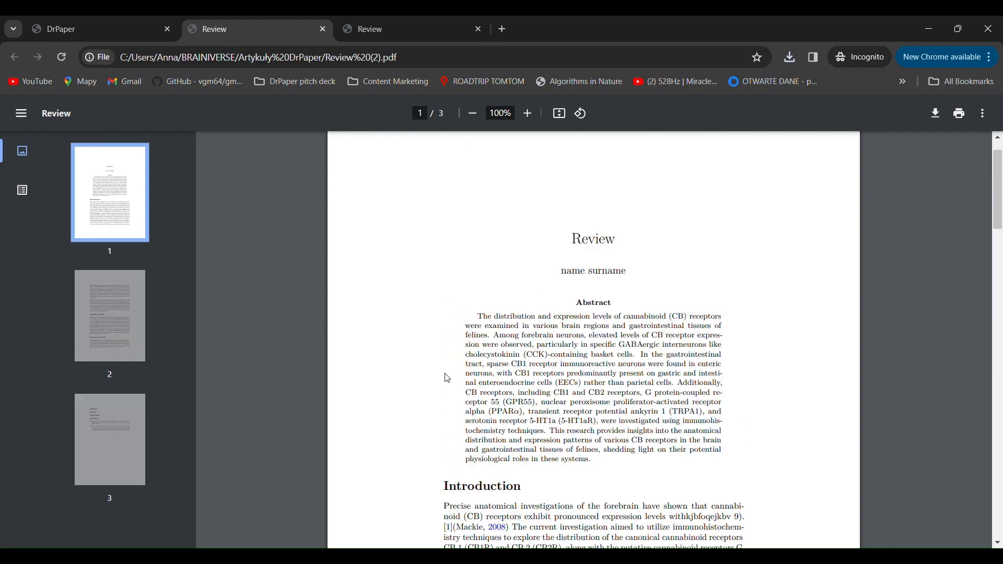
{"action": "scroll", "coordinate": [624, 340], "scroll_direction": "down", "scroll_amount": 4}
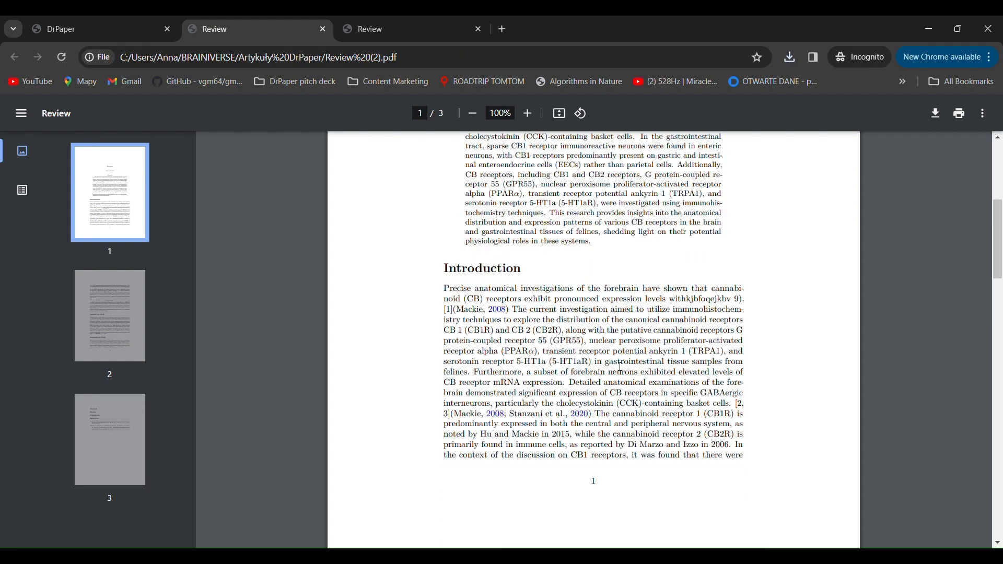
{"action": "scroll", "coordinate": [459, 264], "scroll_direction": "down", "scroll_amount": 1}
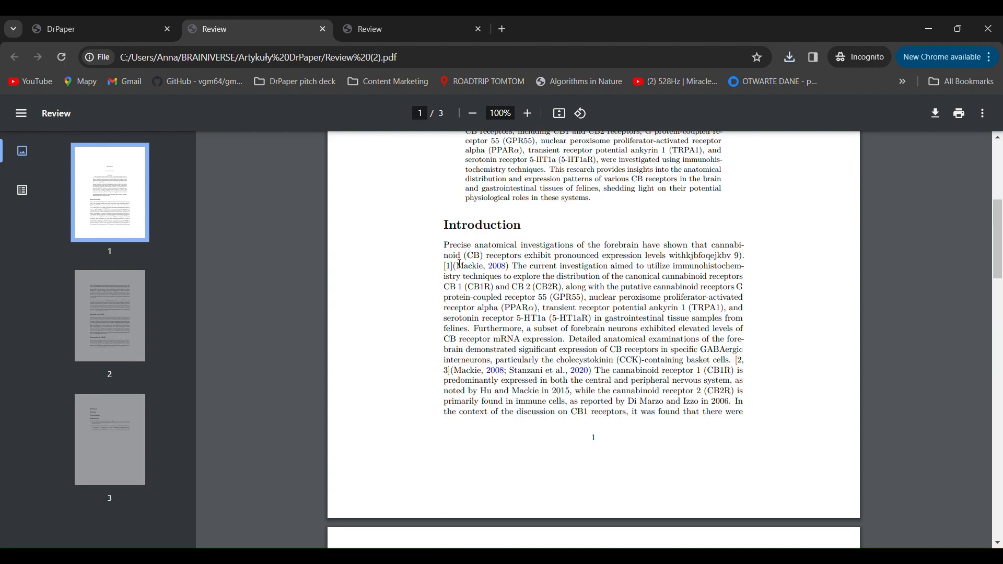
- Follow the first 2008 citation in the Introduction to the References list and open that source's DOI link
{"action": "left_click", "coordinate": [504, 272]}
{"action": "scroll", "coordinate": [609, 298], "scroll_direction": "up", "scroll_amount": 4}
{"action": "left_click", "coordinate": [674, 320]}
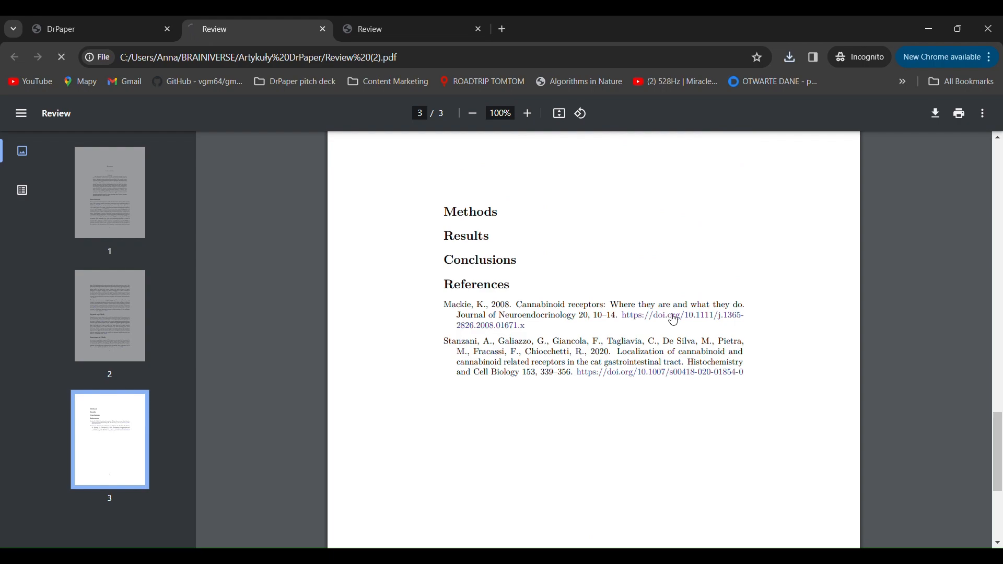